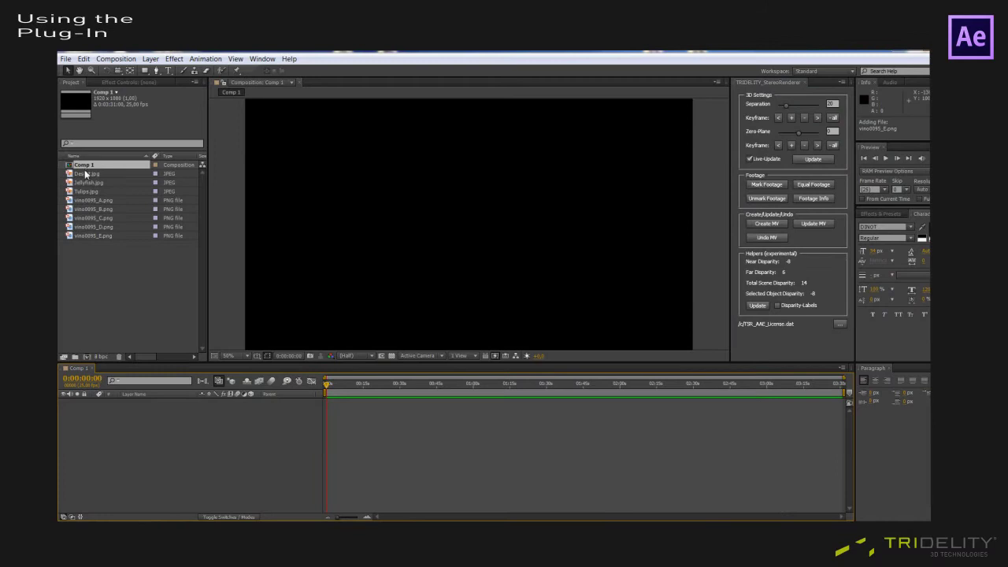
Select Desert.jpg, Jellyfish and Tulips.jpg together in the Project panel
{"action": "left_click", "coordinate": [86, 174]}
{"action": "left_click", "coordinate": [89, 191], "text": "shift"}
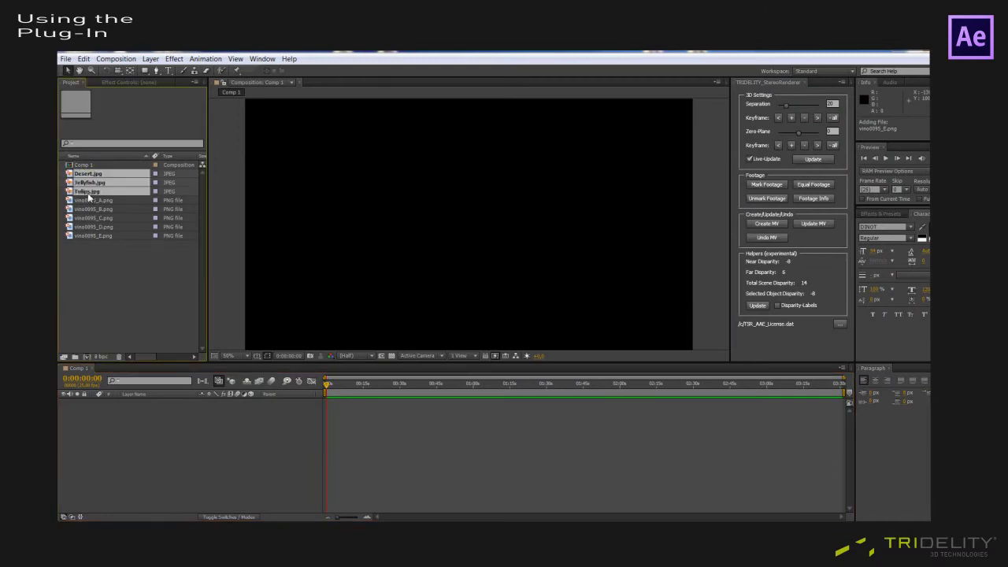
Add Desert, Jellyfish and Tulips to Comp 1 as 3D layers
{"action": "left_click_drag", "start_coordinate": [88, 191], "coordinate": [154, 446]}
{"action": "left_click", "coordinate": [250, 403]}
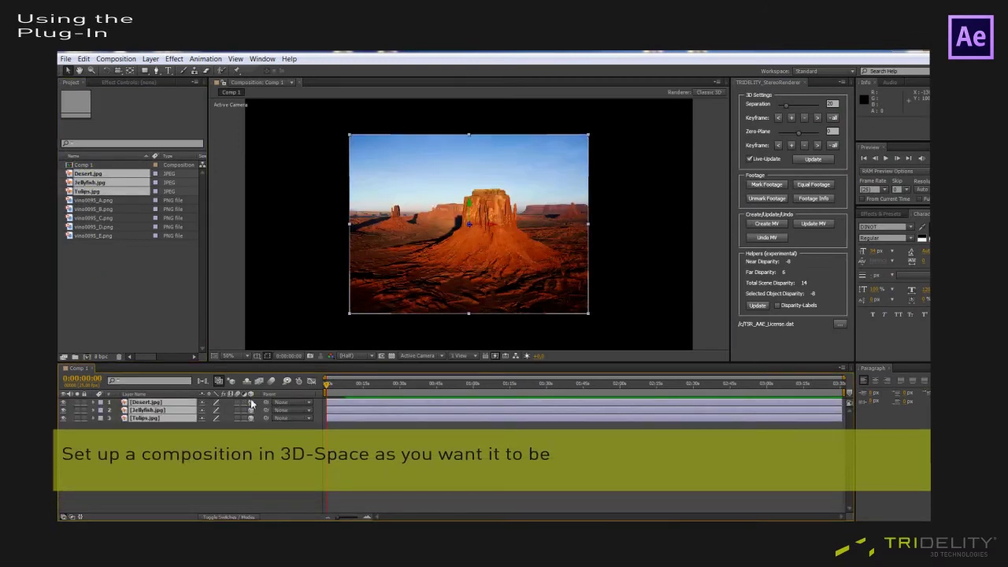
{"action": "left_click", "coordinate": [177, 487]}
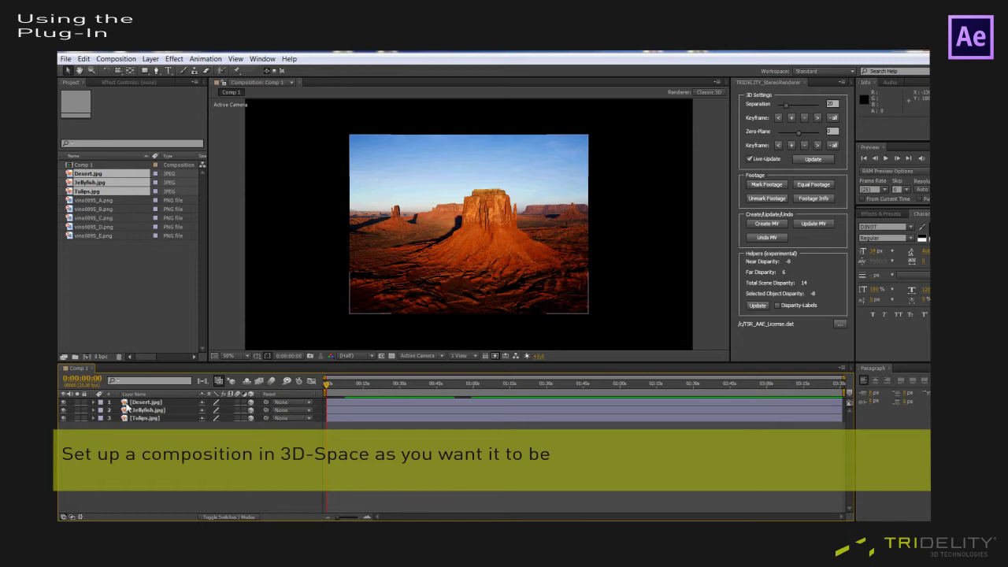
Push the Desert layer back with Anchor Point Z and enlarge it to fill the background
{"action": "left_click", "coordinate": [93, 402]}
{"action": "left_click", "coordinate": [102, 410]}
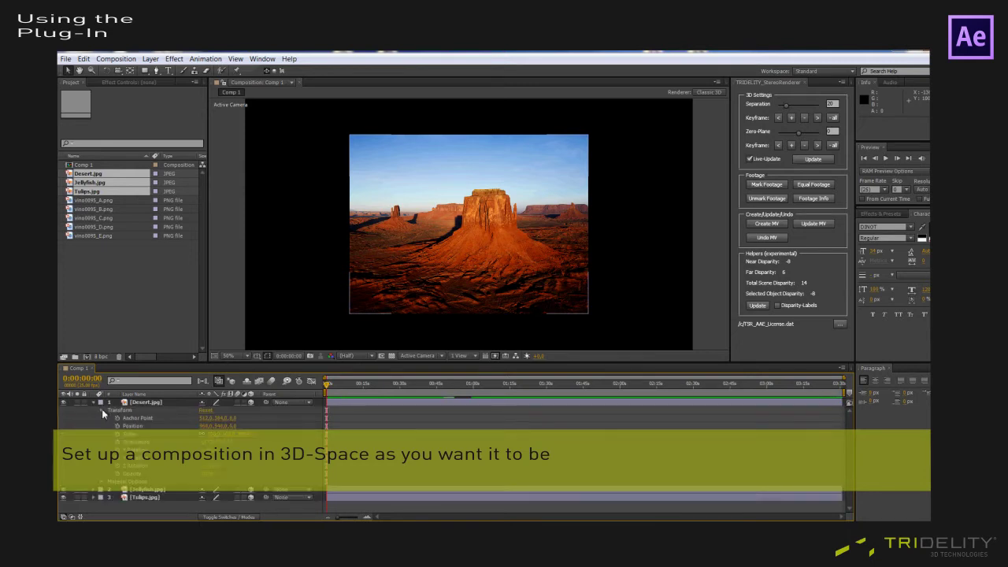
{"action": "left_click", "coordinate": [223, 418]}
{"action": "key", "text": "Tab"}
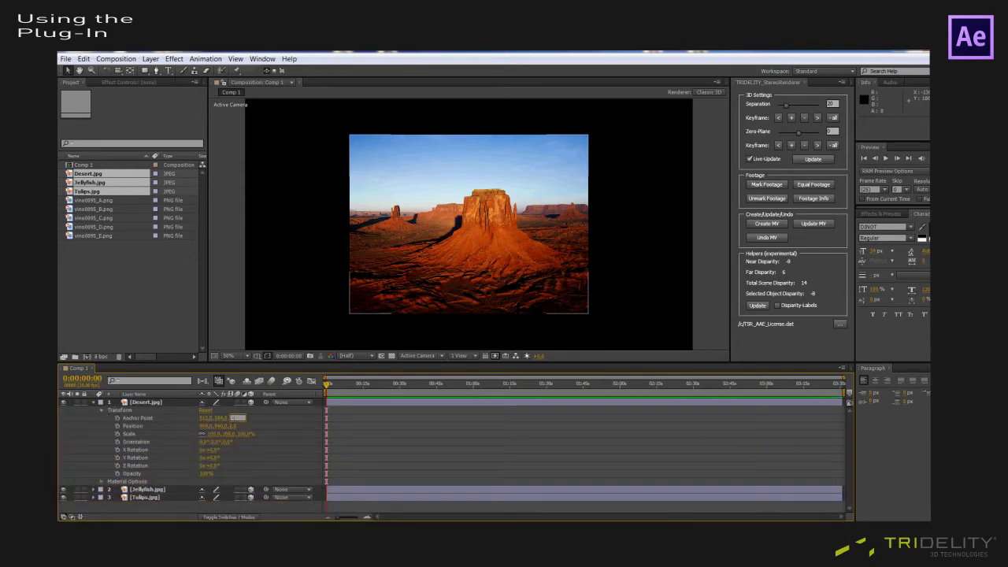
{"action": "key", "text": "Return"}
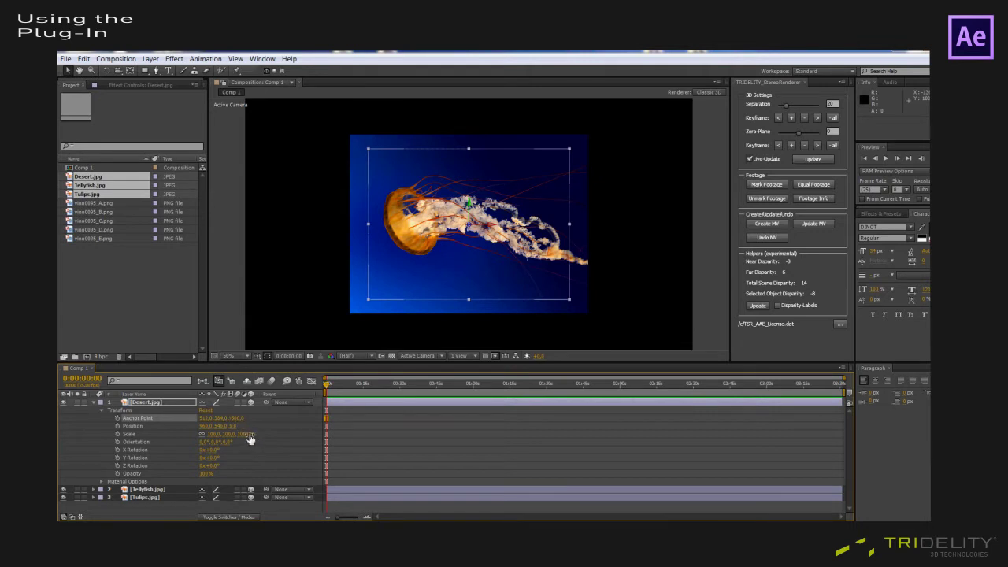
{"action": "left_click_drag", "start_coordinate": [251, 438], "coordinate": [152, 479]}
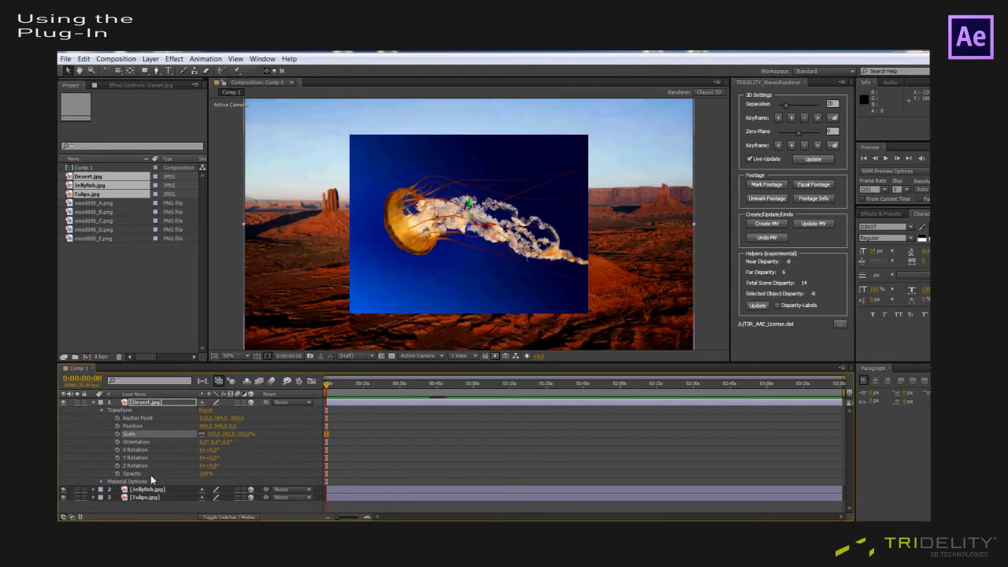
{"action": "left_click", "coordinate": [93, 402]}
Shrink the Jellyfish layer and move it to the left
{"action": "left_click", "coordinate": [93, 410]}
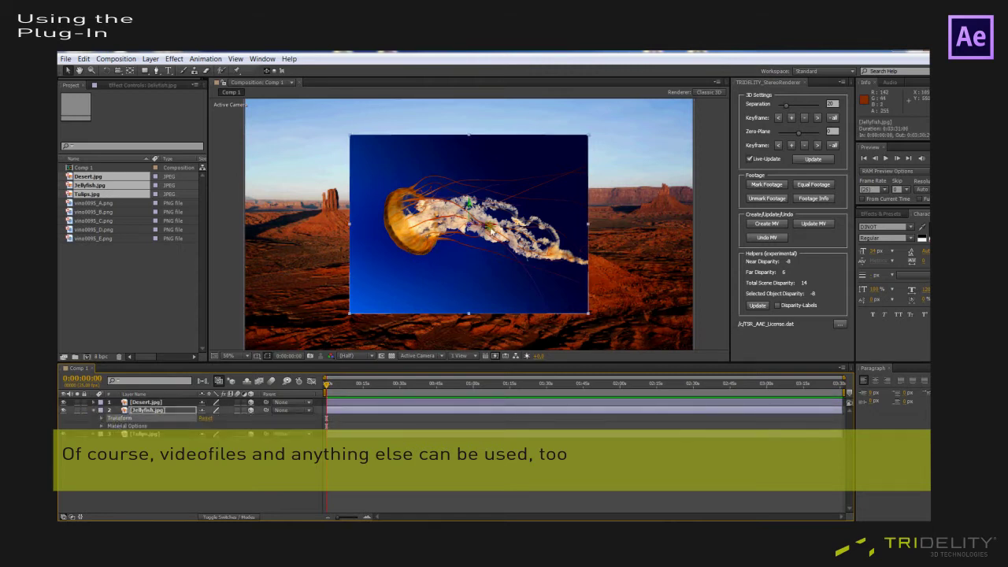
{"action": "left_click_drag", "start_coordinate": [447, 267], "coordinate": [375, 270]}
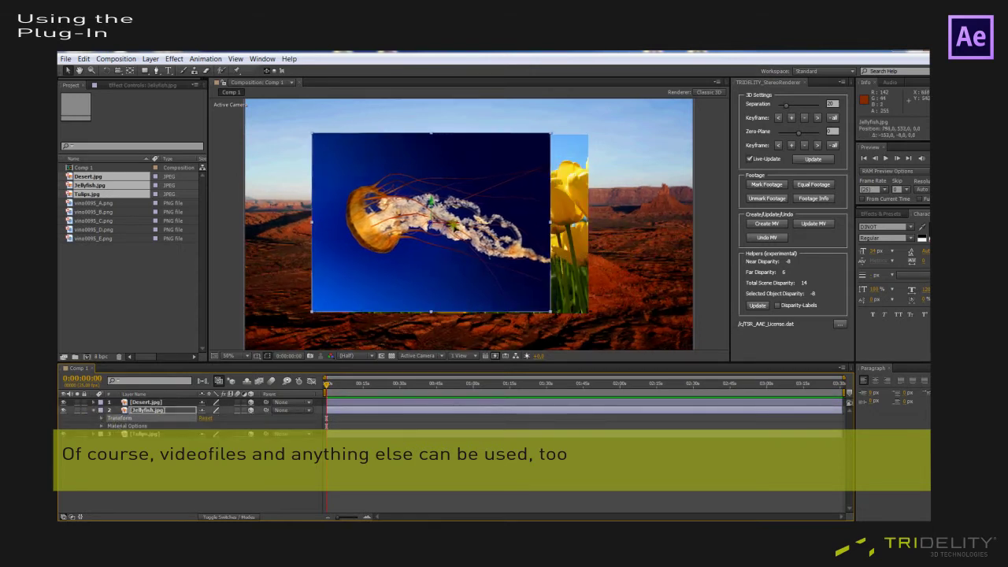
{"action": "left_click", "coordinate": [93, 409]}
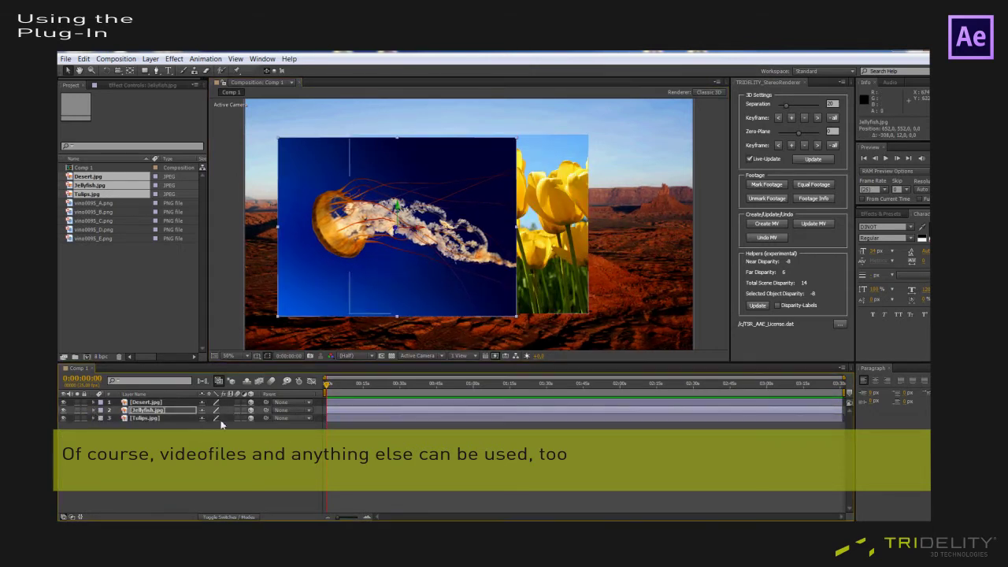
{"action": "left_click", "coordinate": [94, 410]}
{"action": "left_click_drag", "start_coordinate": [245, 446], "coordinate": [227, 449]}
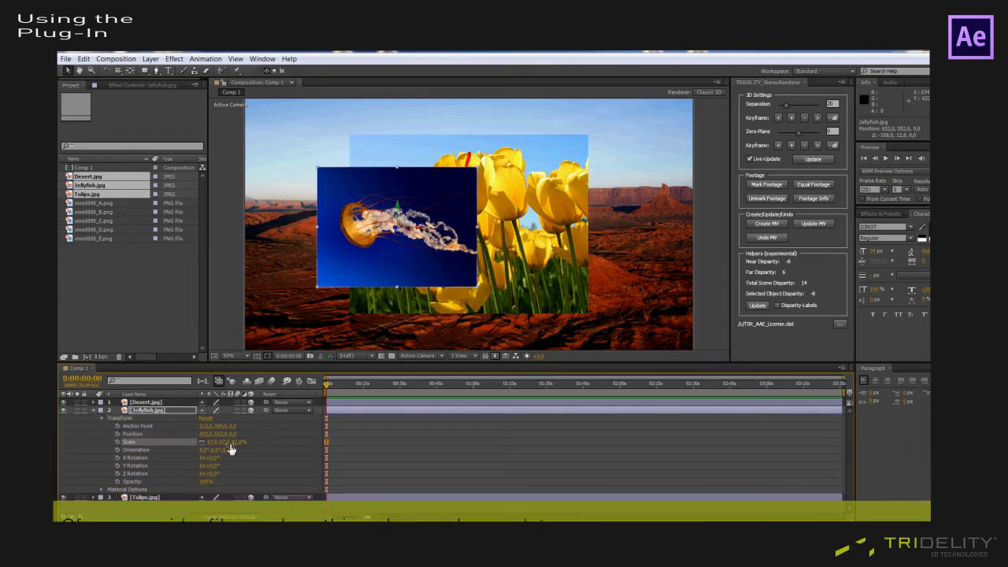
{"action": "left_click_drag", "start_coordinate": [418, 234], "coordinate": [409, 234]}
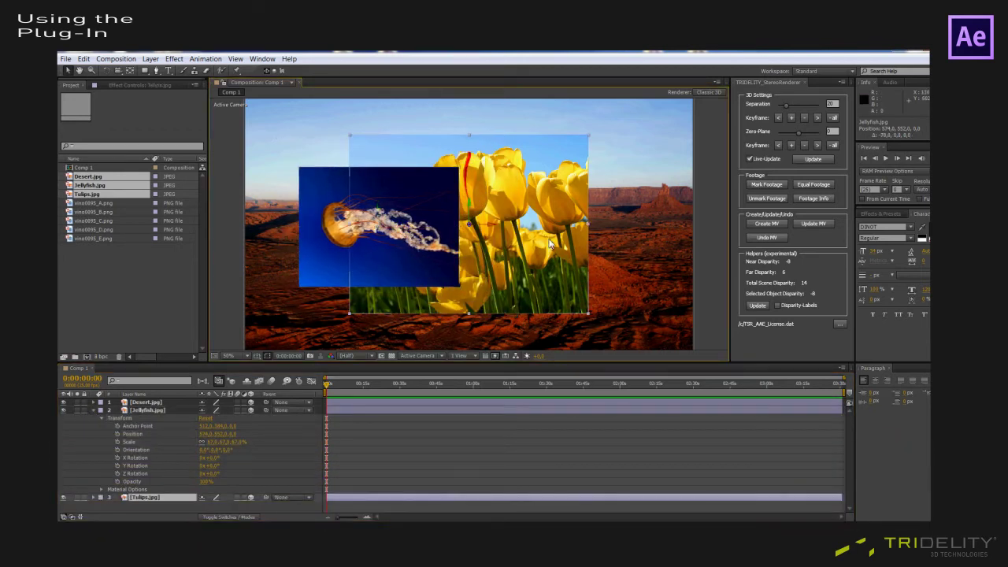
Shift the Tulips image to the right in the viewer
{"action": "left_click_drag", "start_coordinate": [482, 227], "coordinate": [529, 230]}
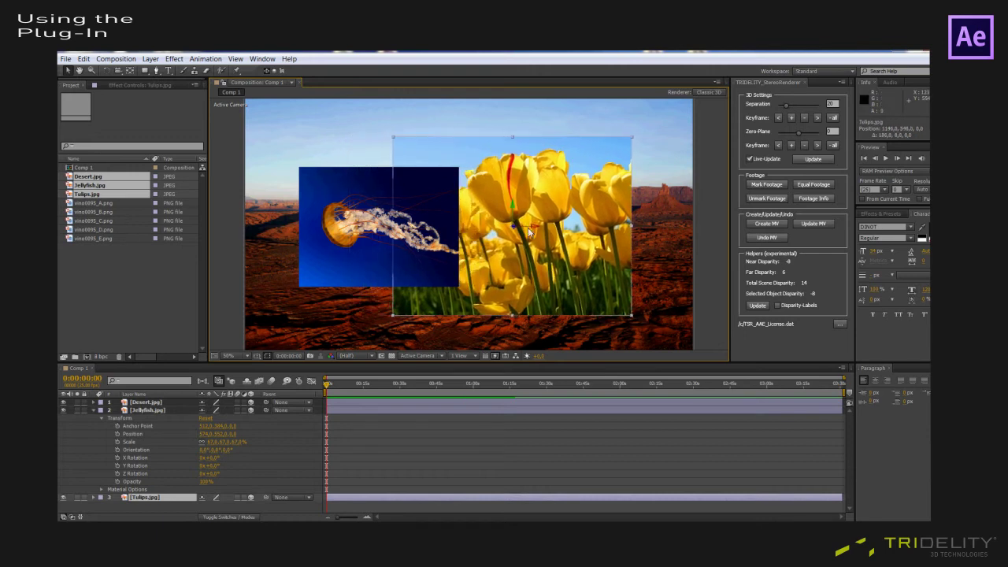
{"action": "left_click", "coordinate": [88, 418]}
{"action": "left_click", "coordinate": [93, 410]}
{"action": "left_click", "coordinate": [92, 419]}
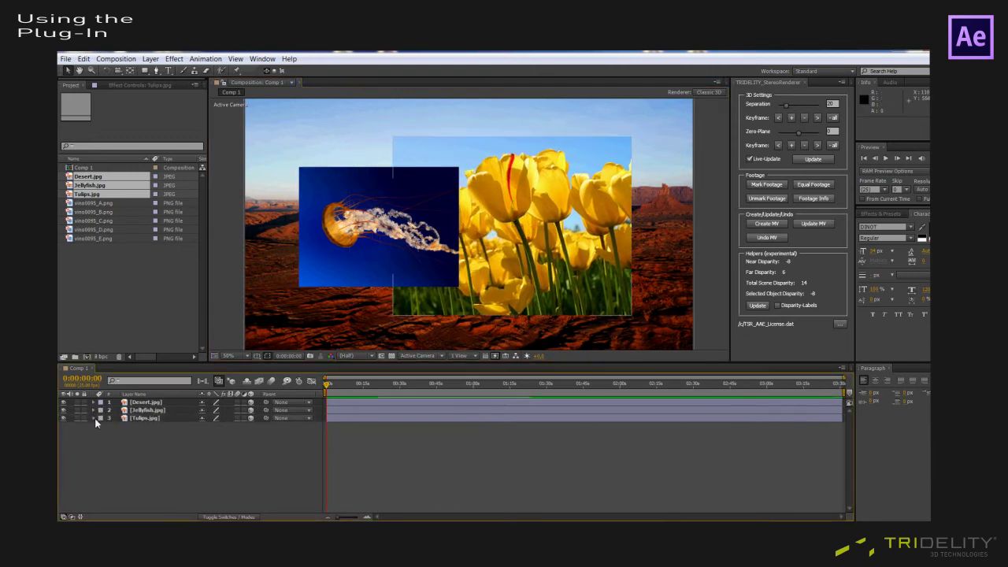
Give the Tulips layer a new Anchor Point Z depth
{"action": "left_click", "coordinate": [100, 426]}
{"action": "left_click", "coordinate": [222, 434]}
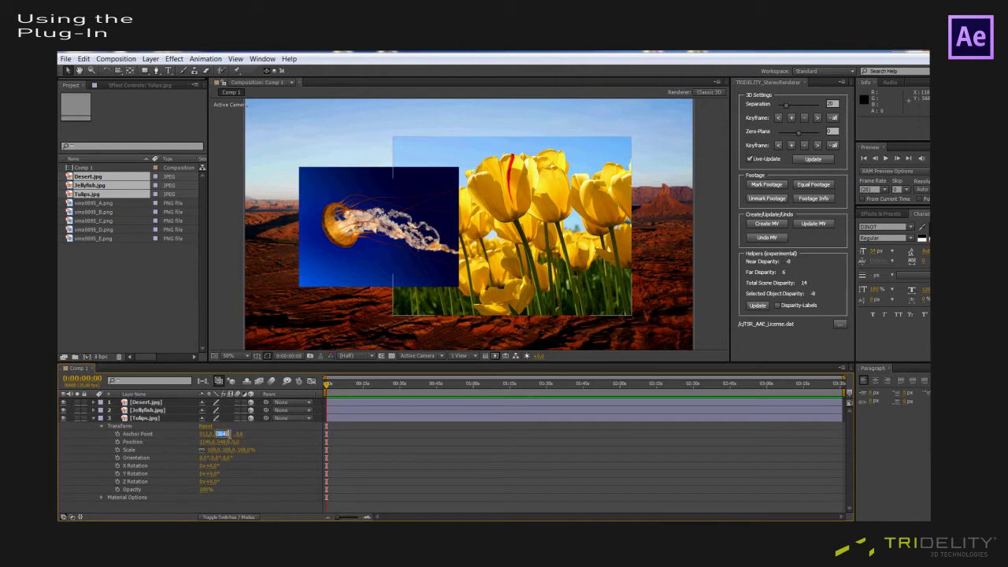
{"action": "key", "text": "Return"}
{"action": "left_click", "coordinate": [233, 434]}
{"action": "key", "text": "Return"}
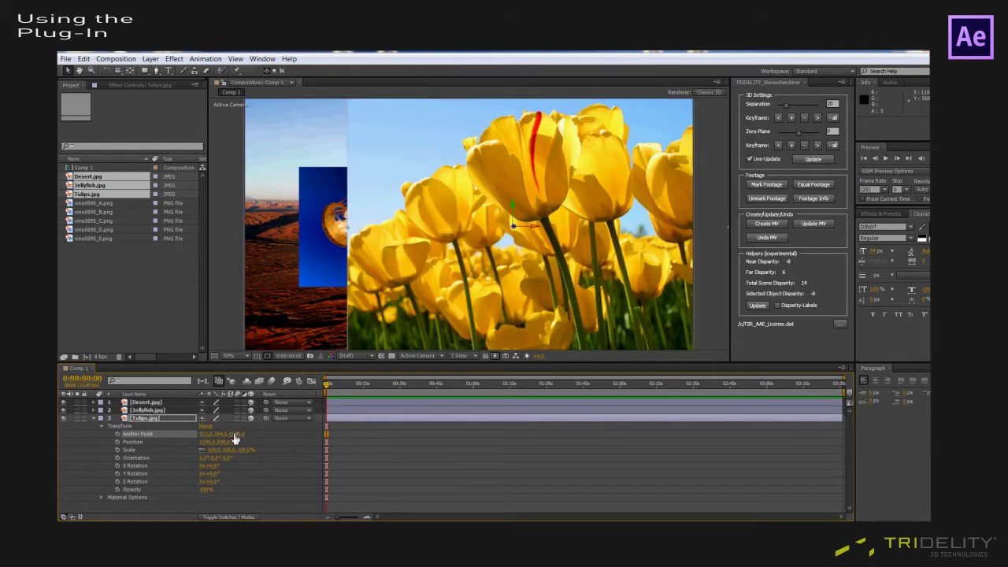
Scale the Tulips to 25%, then about 45%, and rotate it on Z and Y
{"action": "left_click", "coordinate": [243, 451]}
{"action": "type", "text": "25"}
{"action": "key", "text": "Return"}
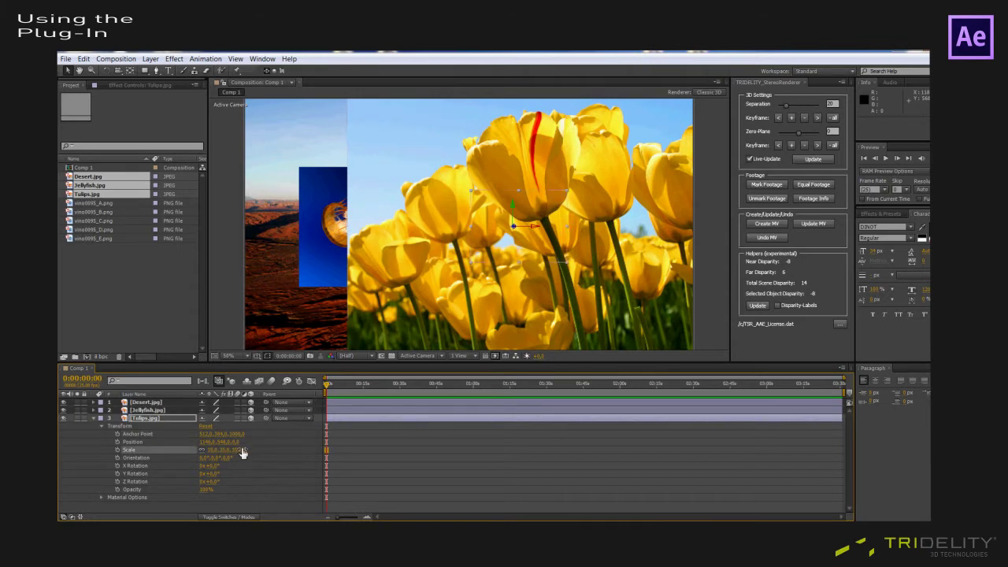
{"action": "left_click_drag", "start_coordinate": [236, 450], "coordinate": [251, 449]}
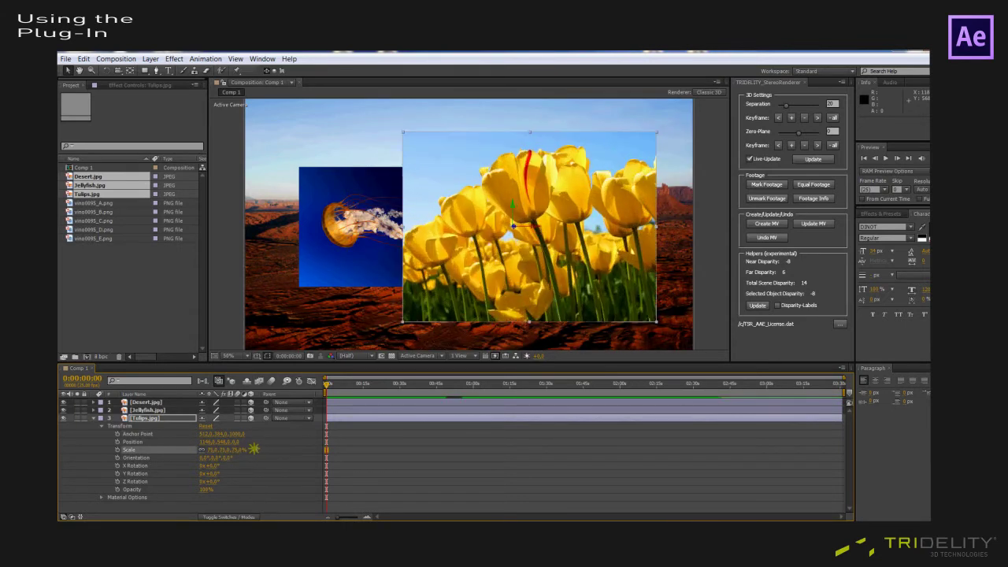
{"action": "left_click_drag", "start_coordinate": [212, 481], "coordinate": [216, 482]}
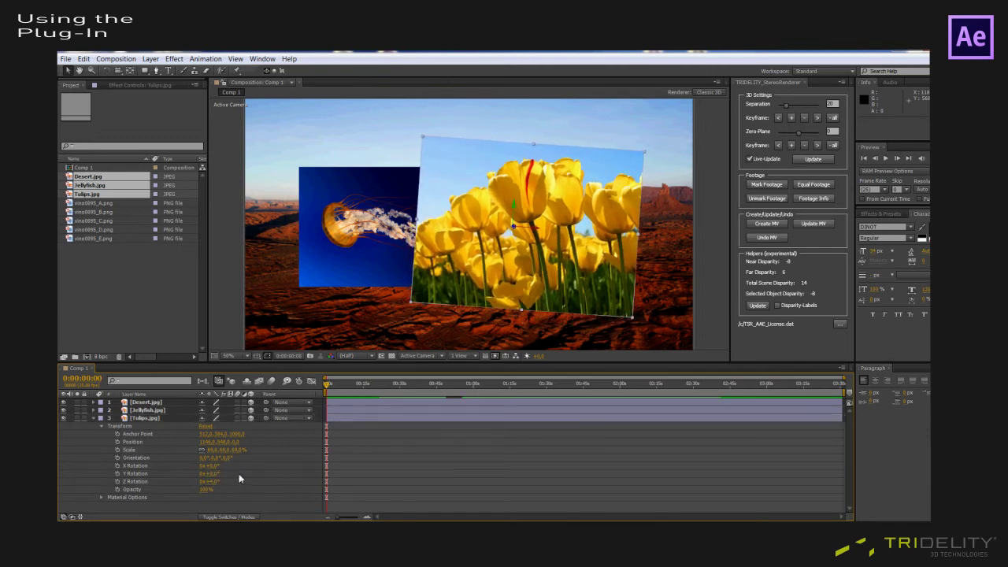
{"action": "left_click_drag", "start_coordinate": [209, 473], "coordinate": [224, 471]}
Move the Tulips right and closer to the camera, beside the jellyfish
{"action": "left_click_drag", "start_coordinate": [509, 233], "coordinate": [580, 236]}
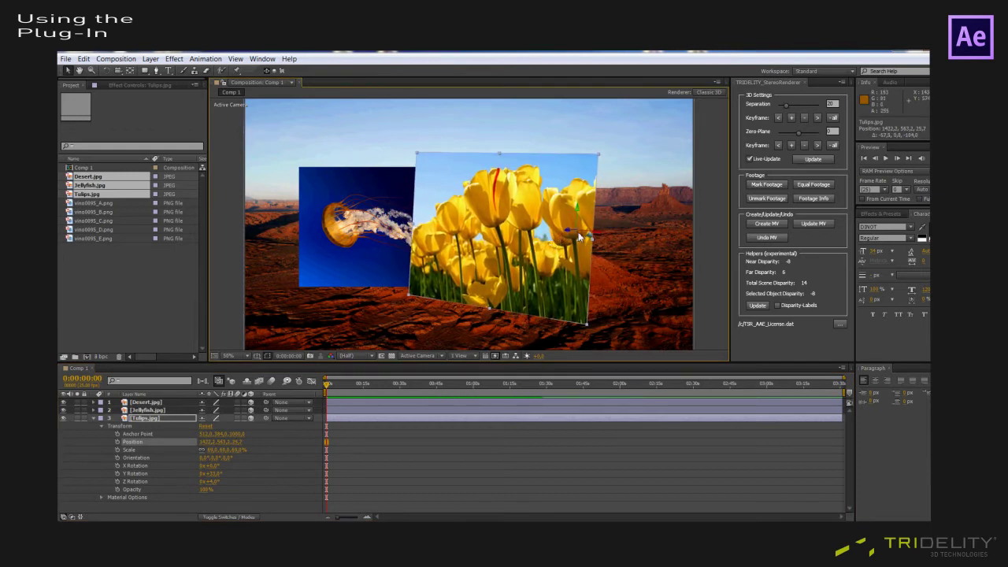
{"action": "left_click_drag", "start_coordinate": [581, 236], "coordinate": [598, 213]}
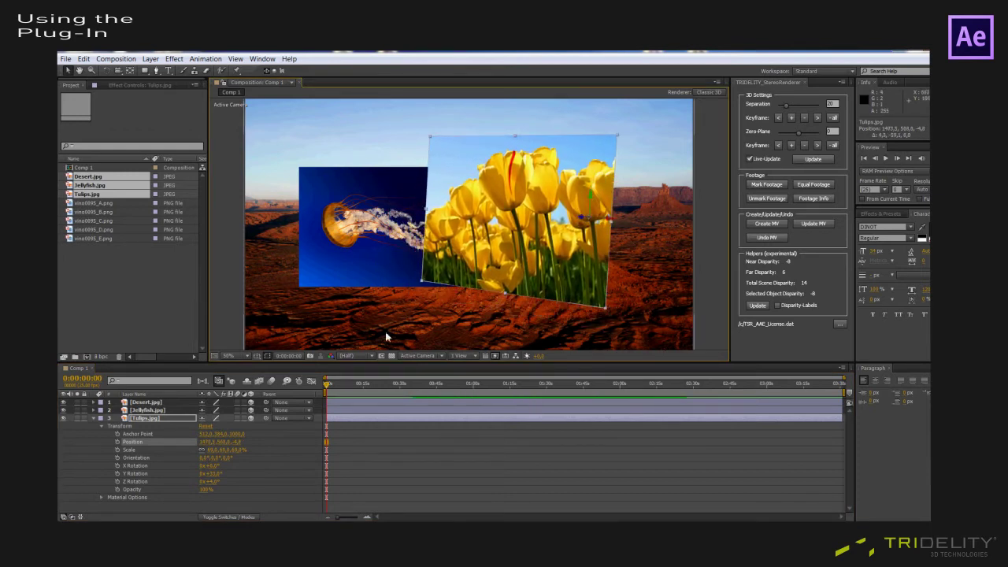
{"action": "left_click", "coordinate": [381, 333]}
Add a new camera layer, Camera 1, to the composition
{"action": "left_click", "coordinate": [94, 418]}
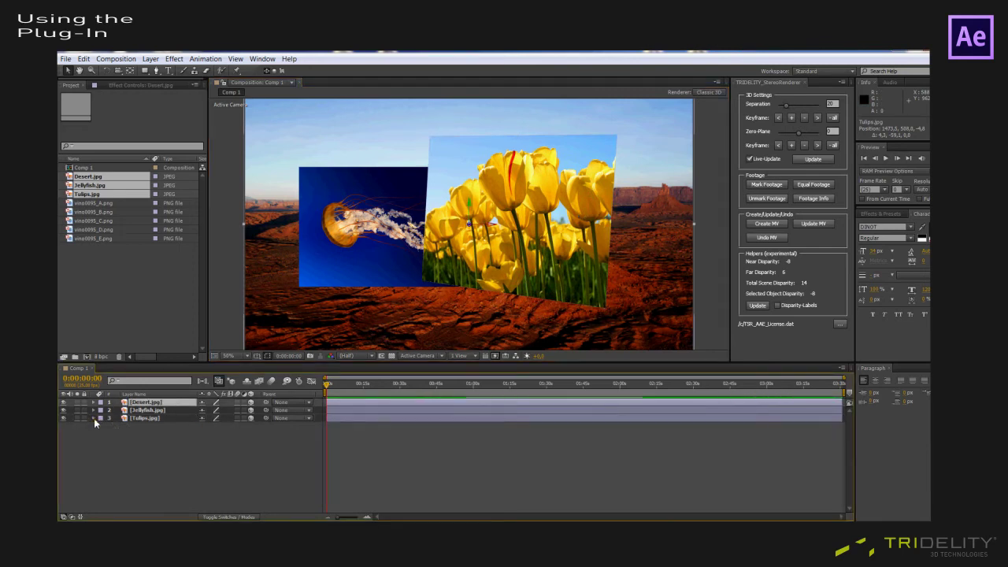
{"action": "right_click", "coordinate": [150, 442]}
{"action": "mouse_move", "coordinate": [225, 338]}
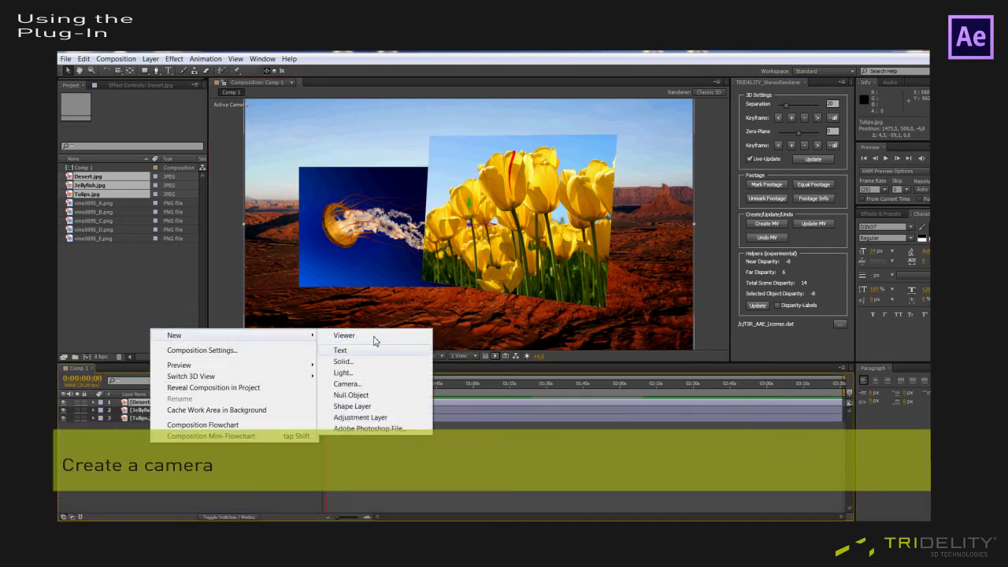
{"action": "left_click", "coordinate": [358, 384]}
{"action": "left_click", "coordinate": [323, 265]}
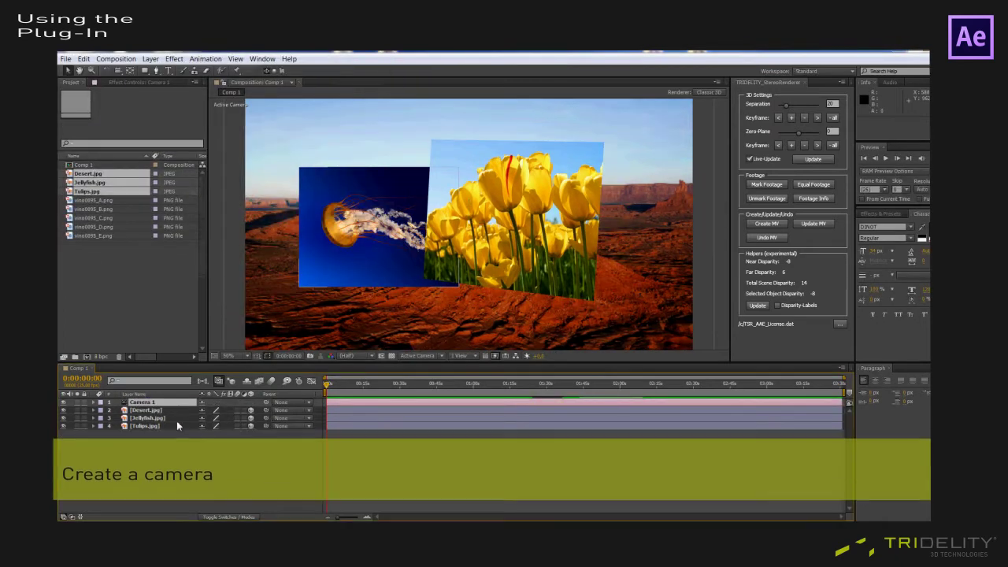
Generate the multiview scene from Camera 1 with Create MV, then select TRIDELITY Preview
{"action": "left_click", "coordinate": [144, 410]}
{"action": "left_click", "coordinate": [142, 403]}
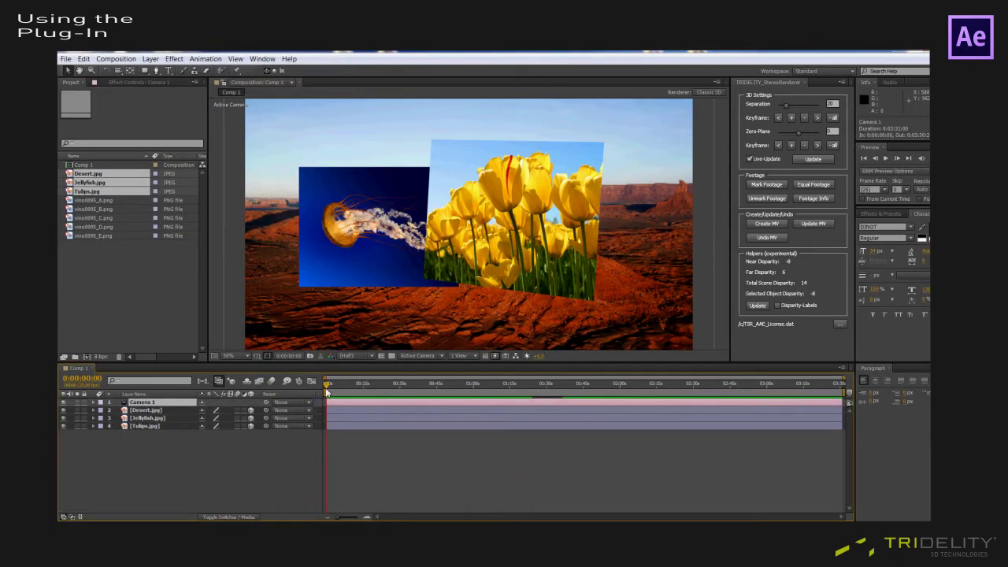
{"action": "left_click", "coordinate": [761, 229]}
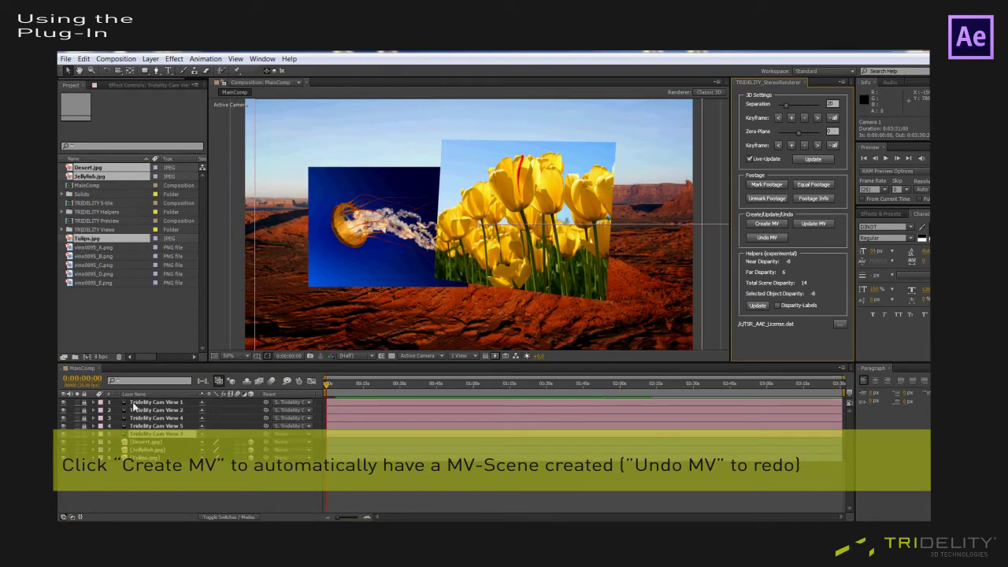
{"action": "left_click", "coordinate": [767, 237]}
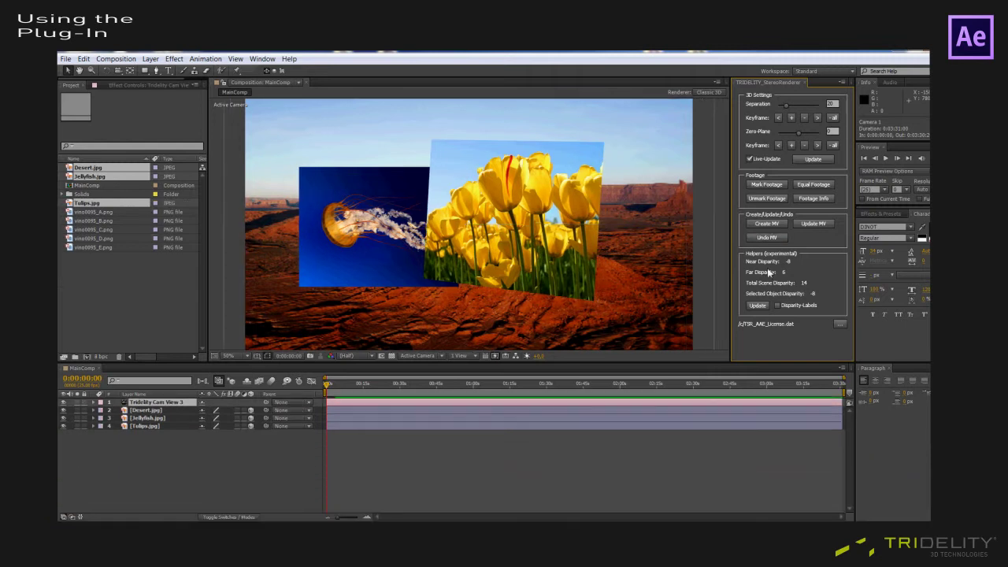
{"action": "left_click", "coordinate": [766, 224]}
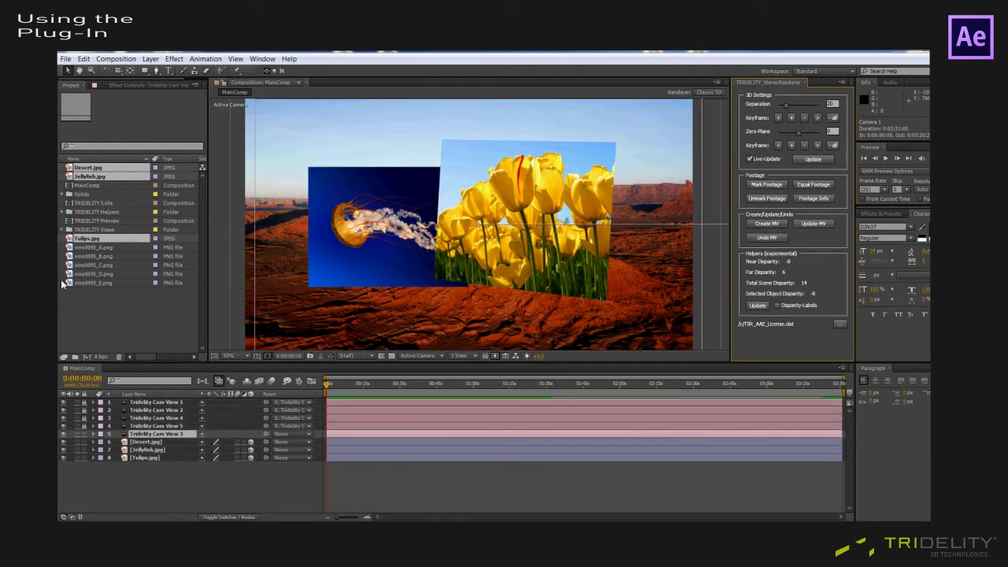
{"action": "left_click", "coordinate": [102, 222]}
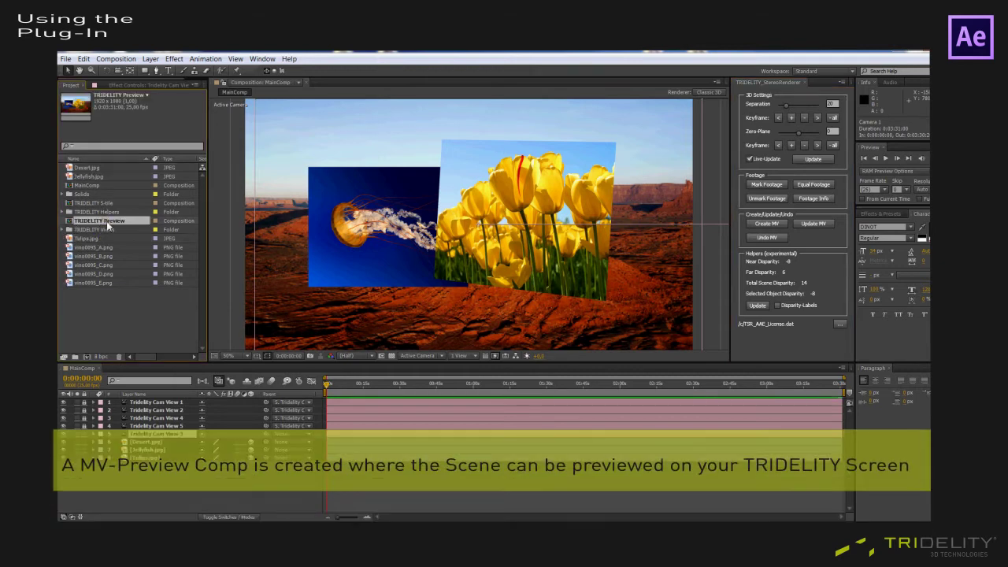
Open TRIDELITY Preview and switch its preview effect's Type to MF, then back to MV
{"action": "double_click", "coordinate": [108, 223]}
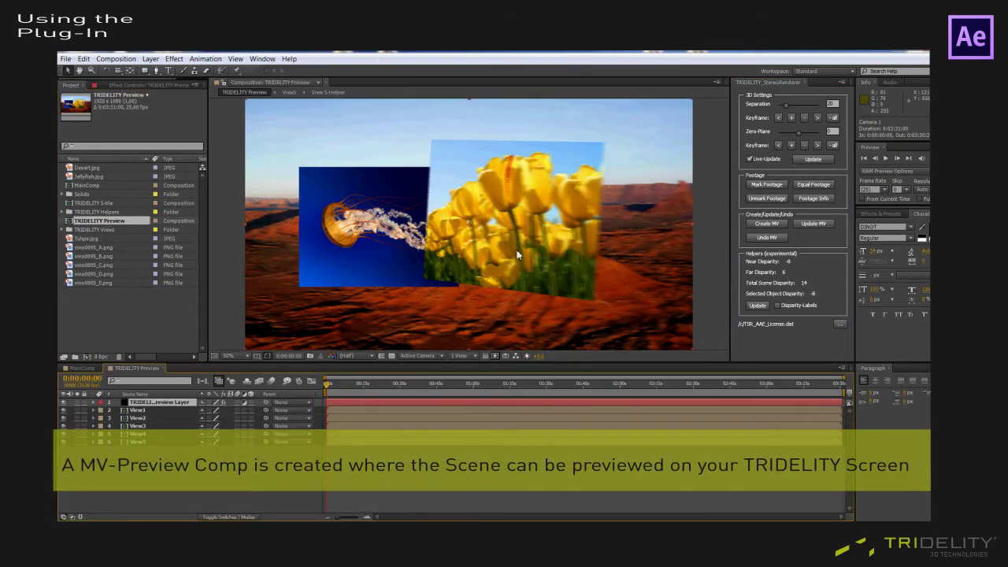
{"action": "left_click", "coordinate": [93, 402]}
{"action": "left_click", "coordinate": [101, 410]}
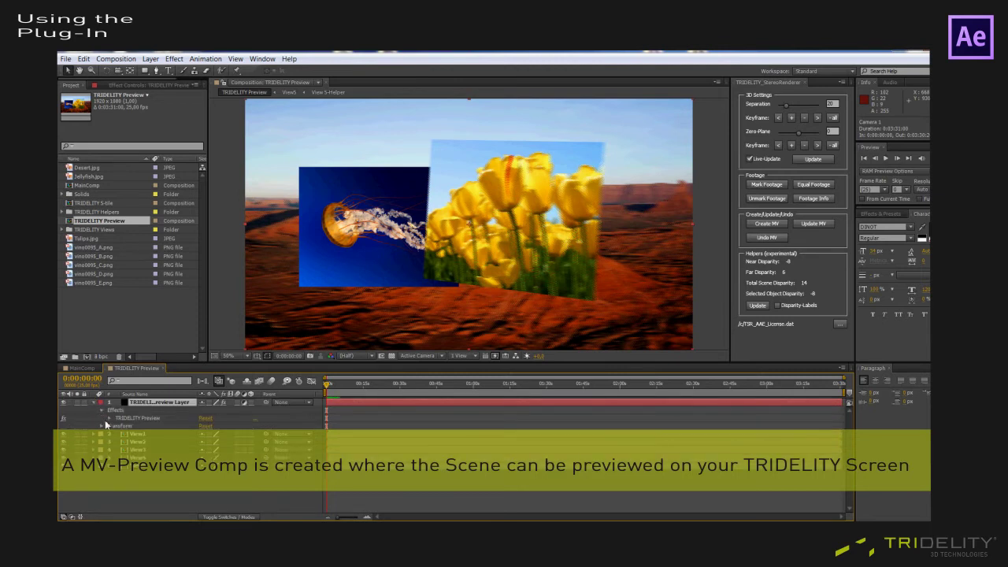
{"action": "left_click", "coordinate": [109, 418]}
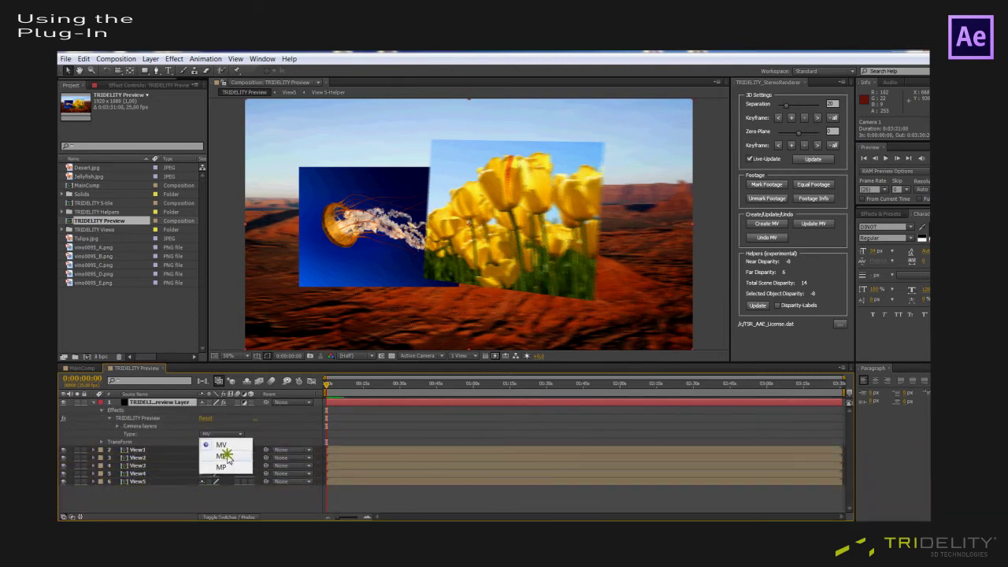
{"action": "left_click", "coordinate": [230, 434]}
{"action": "left_click", "coordinate": [224, 458]}
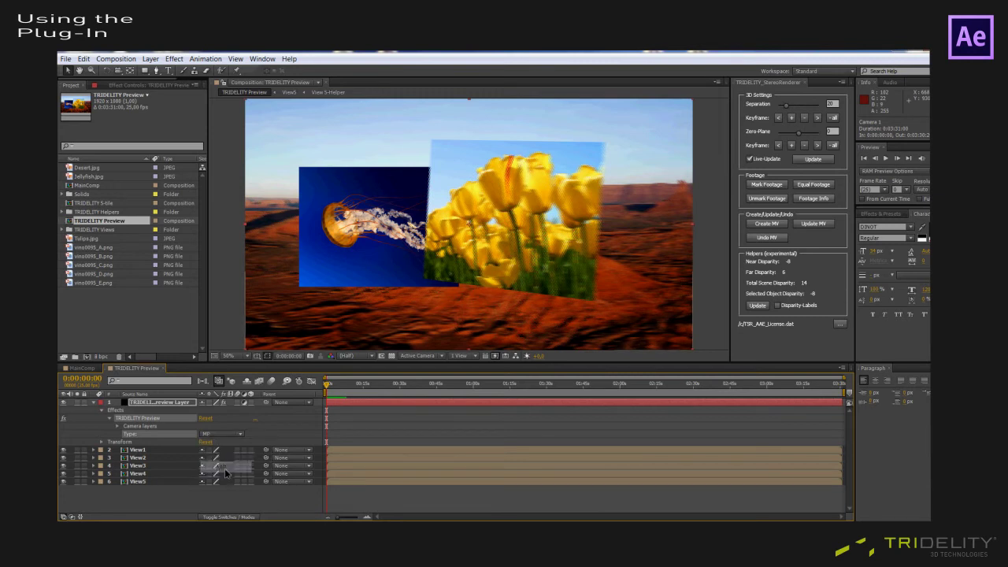
{"action": "left_click", "coordinate": [226, 434]}
{"action": "left_click", "coordinate": [224, 465]}
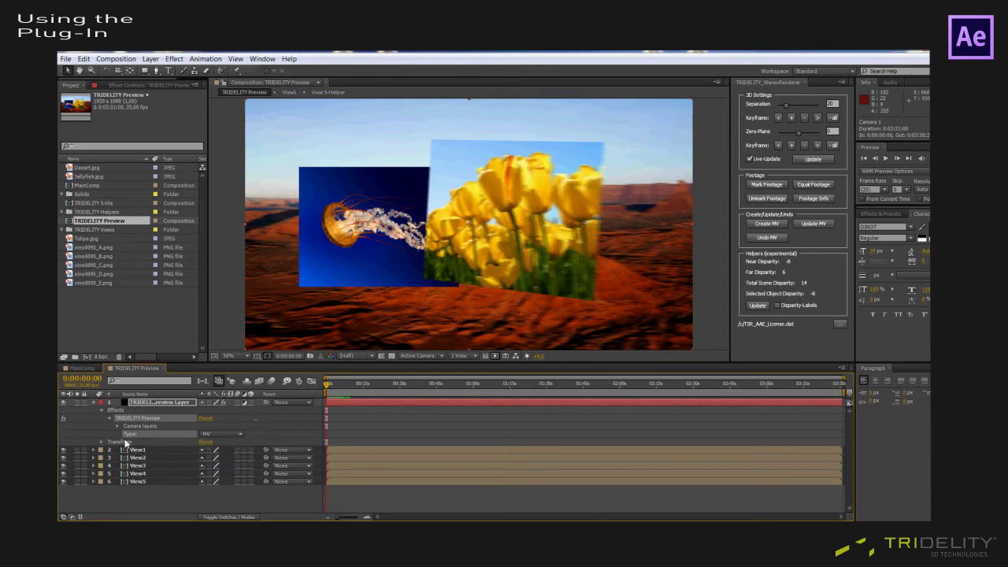
{"action": "left_click", "coordinate": [101, 411]}
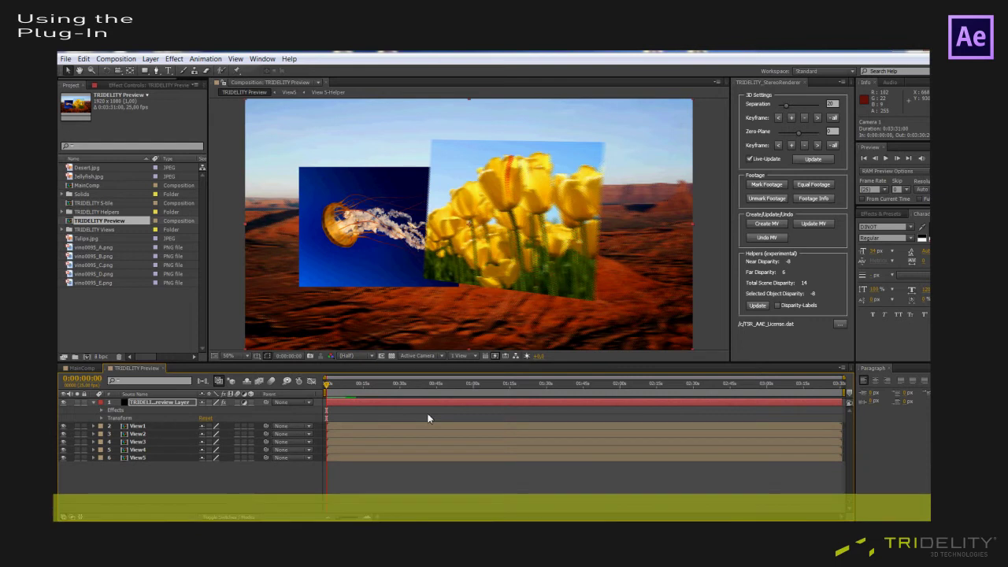
Try separation 90, reset it to 20, set zero plane near -13, and refresh without Live-Update
{"action": "mouse_move", "coordinate": [787, 108]}
{"action": "left_mouse_down"}
{"action": "mouse_move", "coordinate": [811, 108]}
{"action": "mouse_move", "coordinate": [790, 106]}
{"action": "left_mouse_up"}
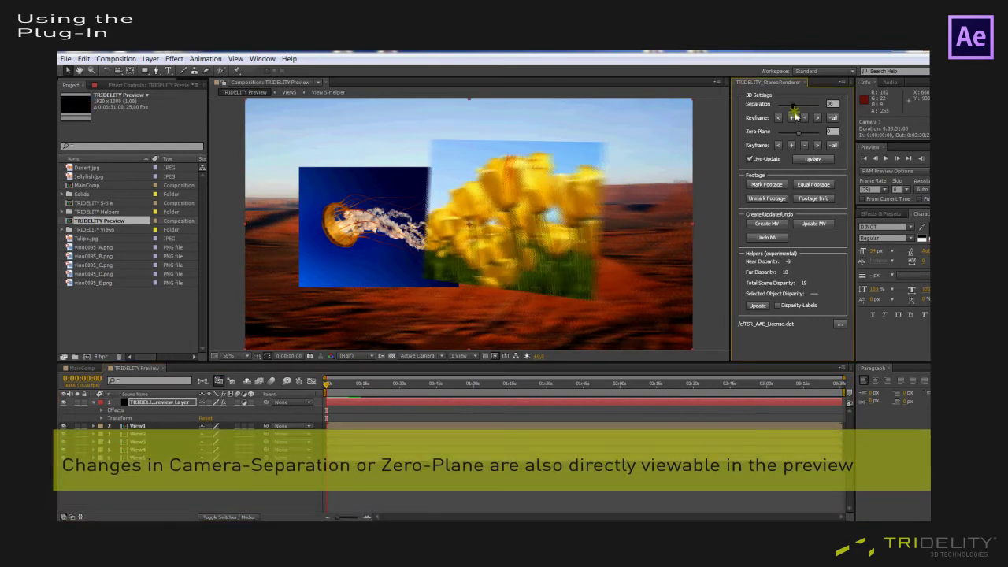
{"action": "left_click", "coordinate": [804, 119]}
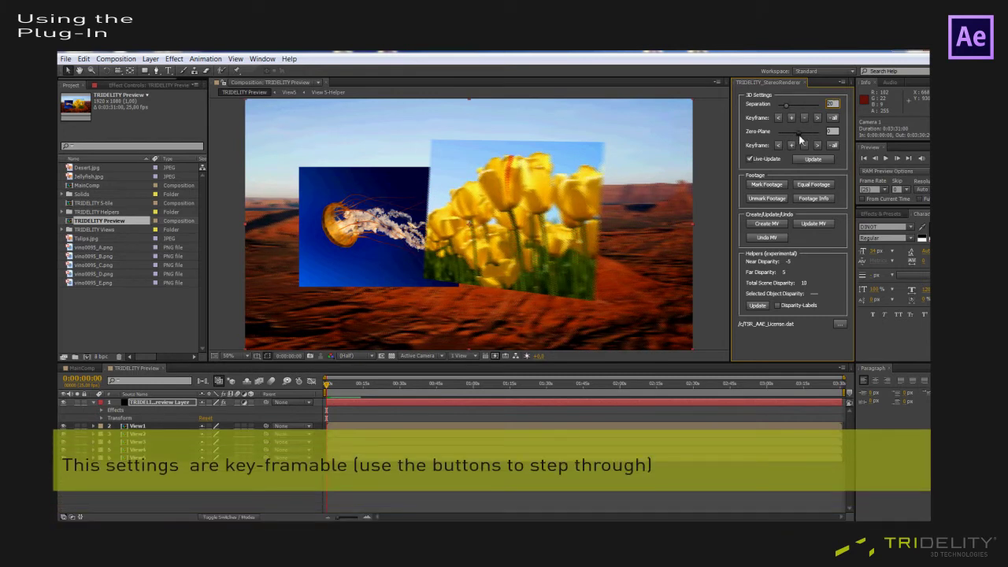
{"action": "left_click_drag", "start_coordinate": [800, 133], "coordinate": [800, 134]}
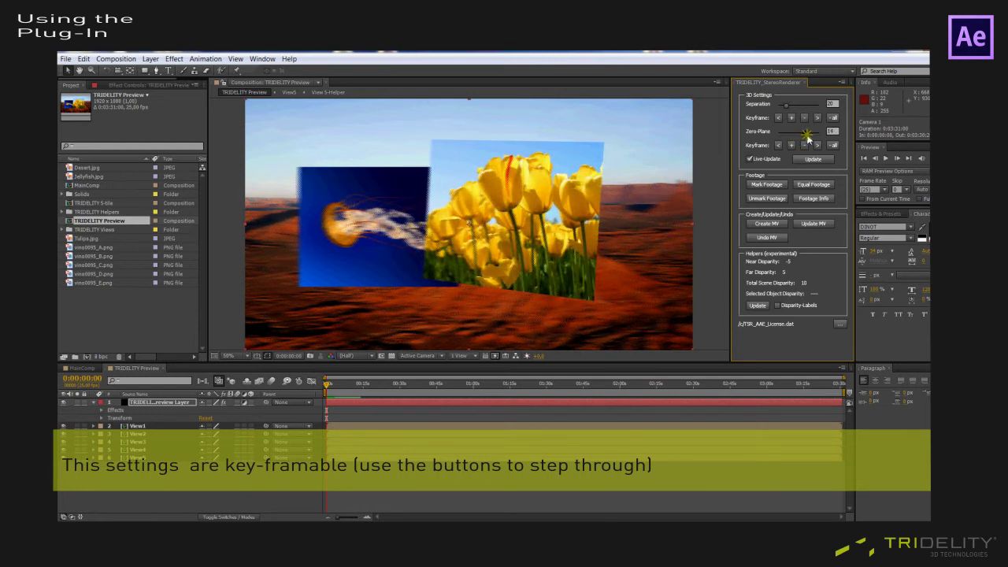
{"action": "left_click", "coordinate": [814, 159]}
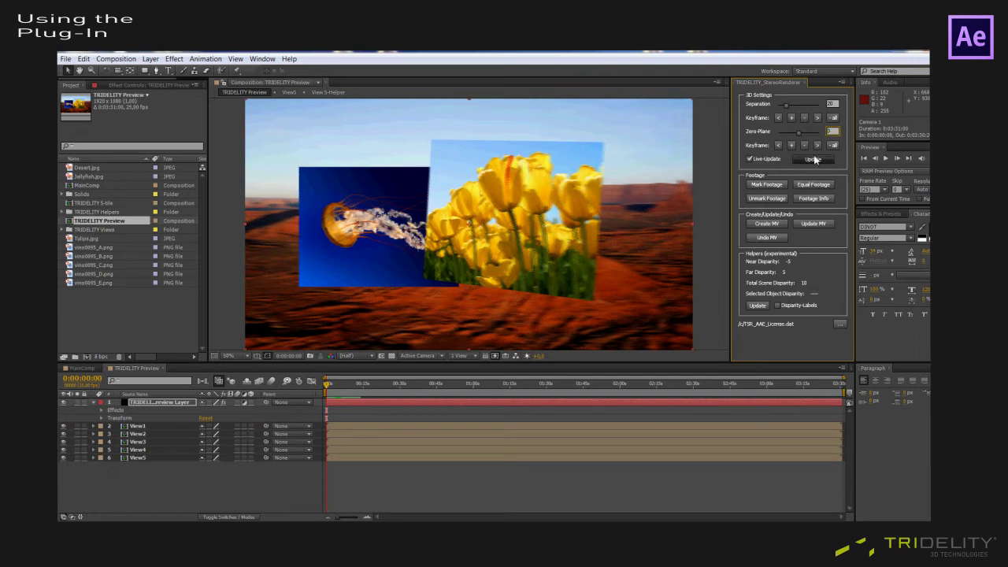
{"action": "left_click", "coordinate": [770, 161]}
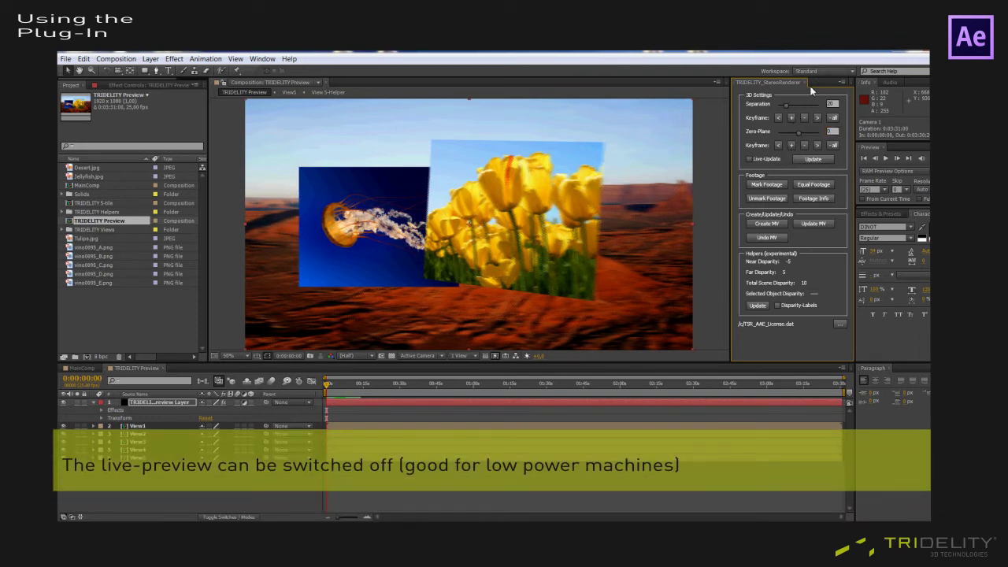
{"action": "left_click", "coordinate": [794, 160]}
{"action": "left_click", "coordinate": [825, 105]}
{"action": "left_click", "coordinate": [819, 160]}
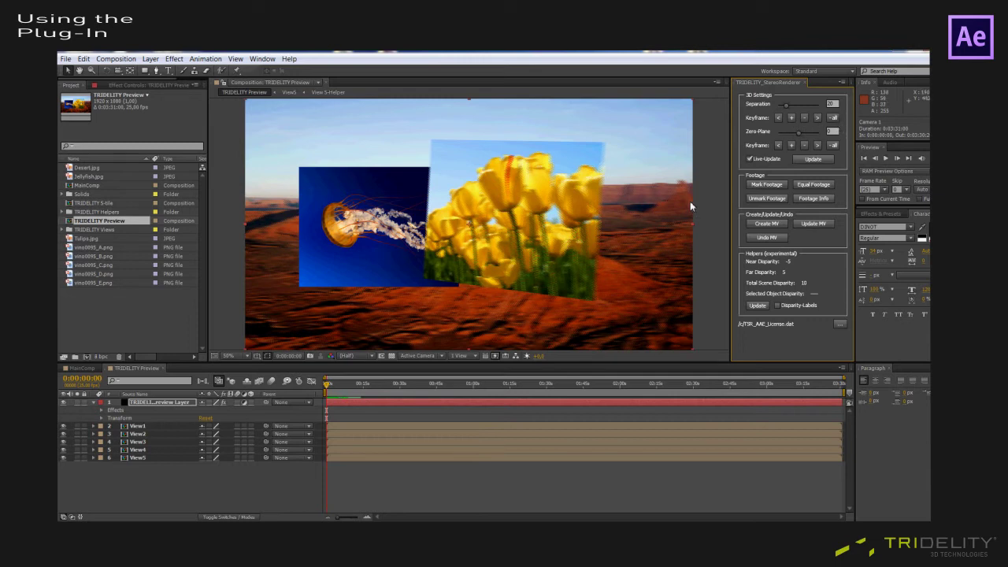
Add a second composition viewer and bring MainComp up beside the TRIDELITY Preview
{"action": "right_click", "coordinate": [250, 252]}
{"action": "mouse_move", "coordinate": [252, 250]}
{"action": "left_click", "coordinate": [440, 246]}
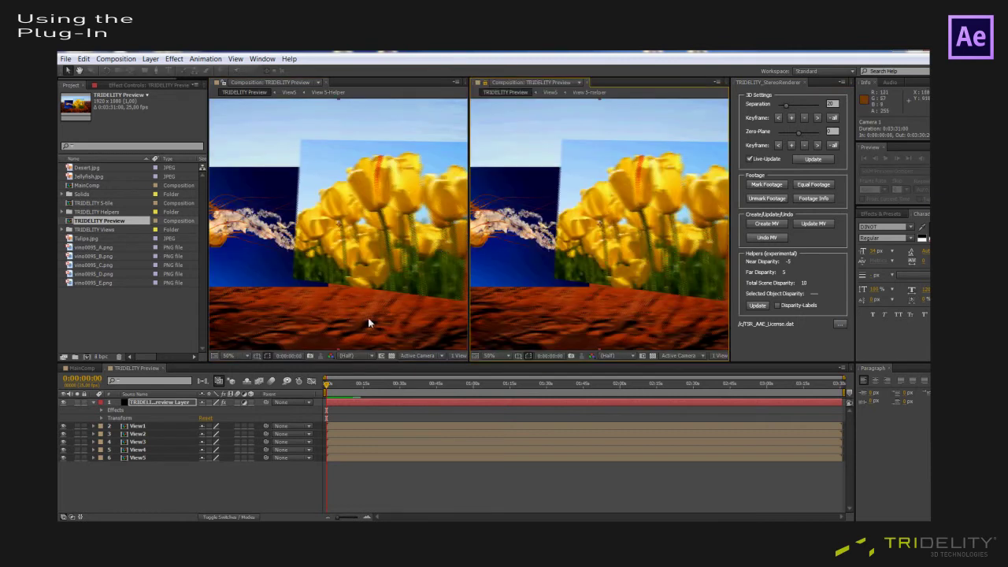
{"action": "scroll", "coordinate": [367, 317], "scroll_direction": "down", "scroll_amount": 2}
{"action": "scroll", "coordinate": [550, 260], "scroll_direction": "down", "scroll_amount": 1}
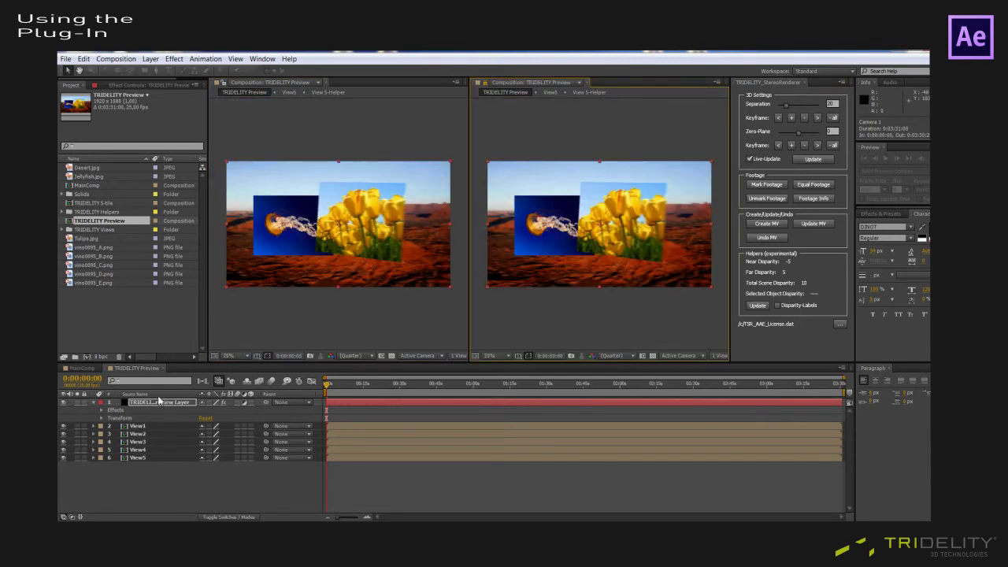
{"action": "left_click", "coordinate": [80, 369]}
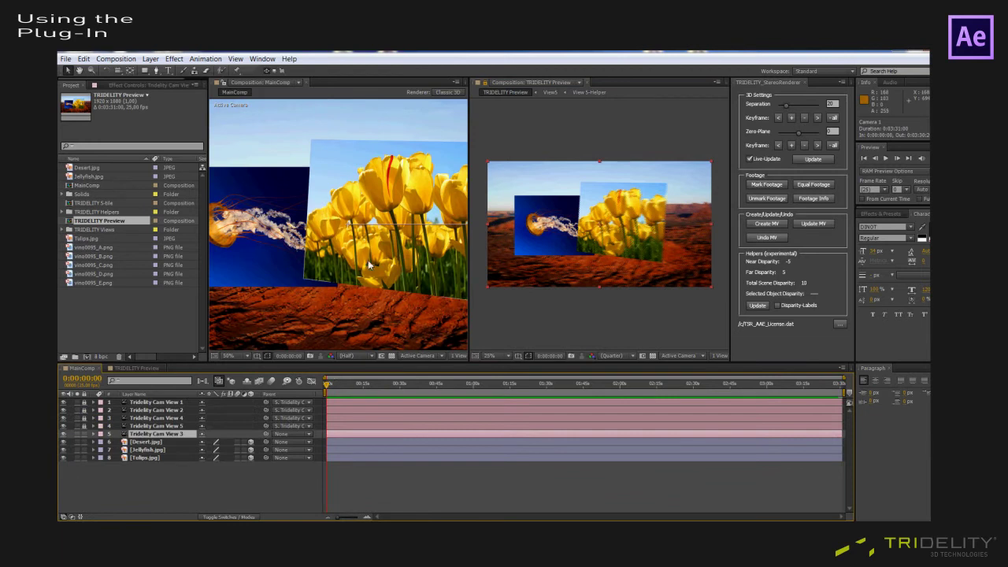
{"action": "left_click", "coordinate": [228, 355]}
{"action": "left_click", "coordinate": [248, 178]}
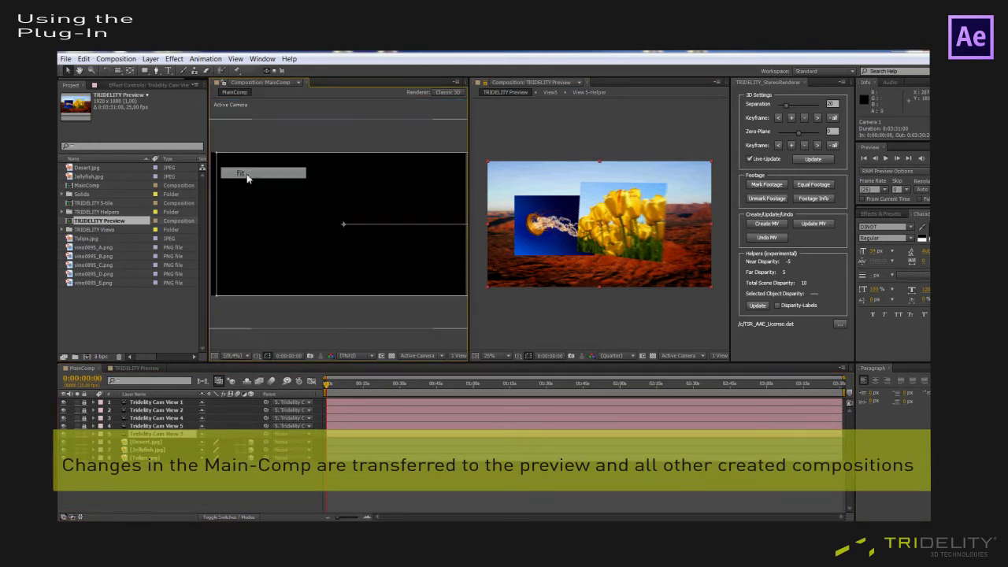
{"action": "mouse_move", "coordinate": [327, 250]}
{"action": "left_mouse_down"}
{"action": "mouse_move", "coordinate": [422, 222]}
{"action": "mouse_move", "coordinate": [339, 320]}
{"action": "left_mouse_up"}
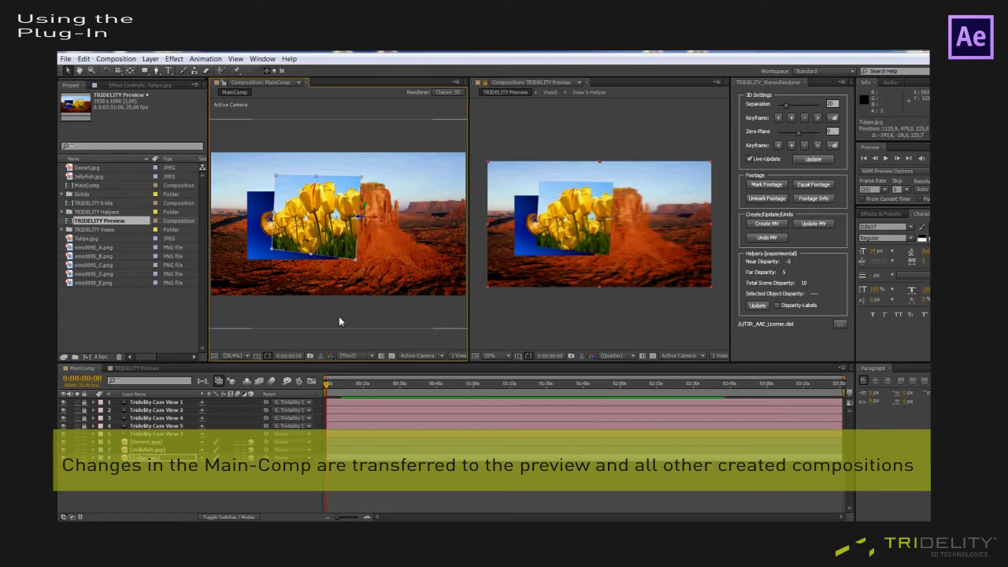
{"action": "key", "text": "ctrl+z"}
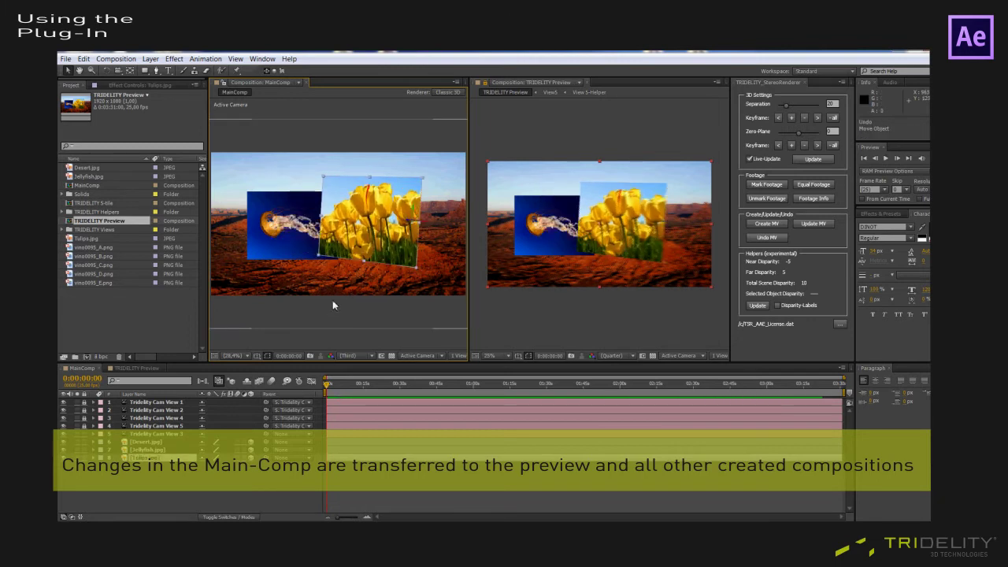
{"action": "left_click_drag", "start_coordinate": [296, 251], "coordinate": [323, 271]}
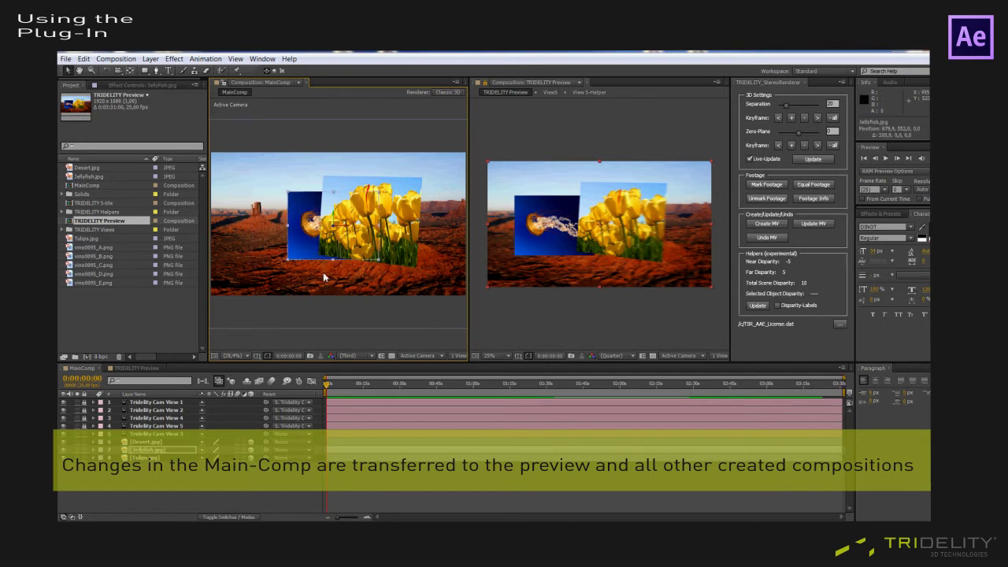
{"action": "key", "text": "ctrl+z"}
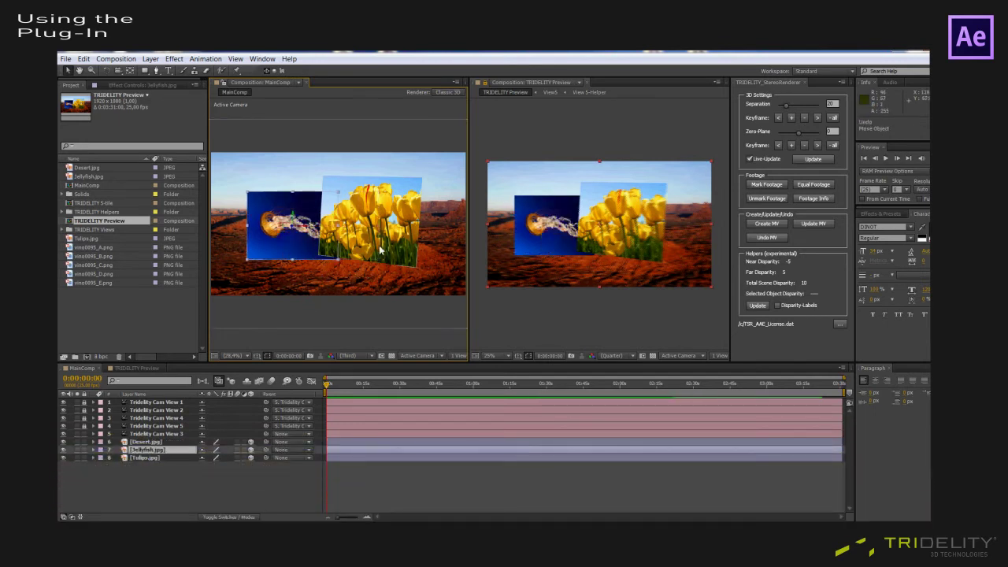
{"action": "left_click", "coordinate": [130, 476]}
{"action": "left_click", "coordinate": [148, 460]}
{"action": "key", "text": "ctrl+c"}
{"action": "key", "text": "ctrl+v"}
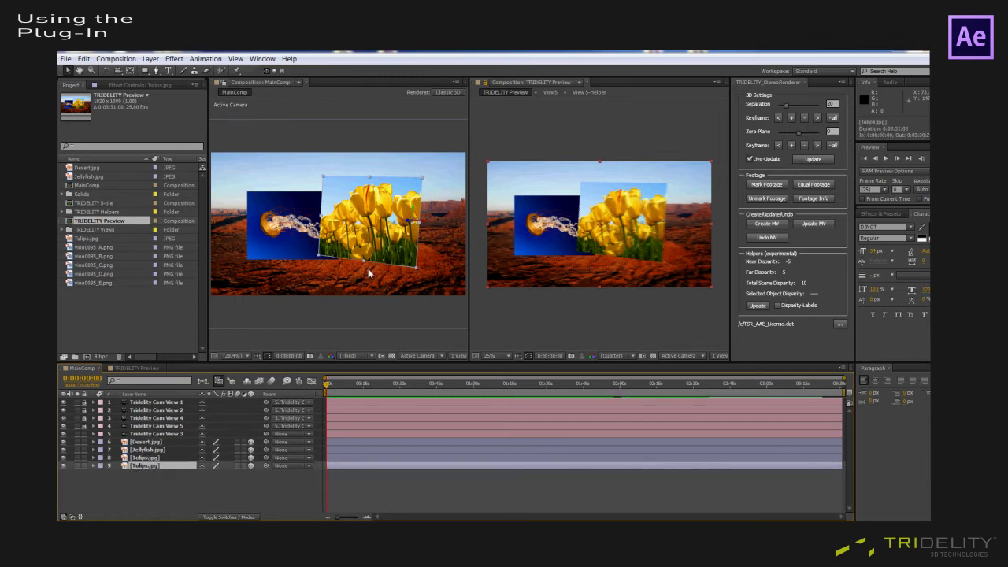
{"action": "left_click_drag", "start_coordinate": [420, 224], "coordinate": [358, 214]}
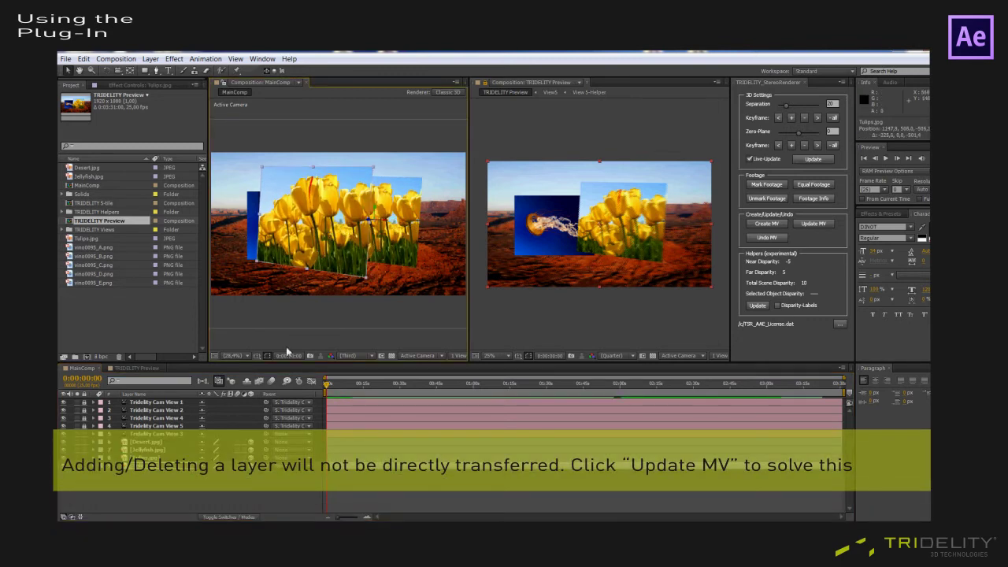
{"action": "left_click", "coordinate": [816, 224]}
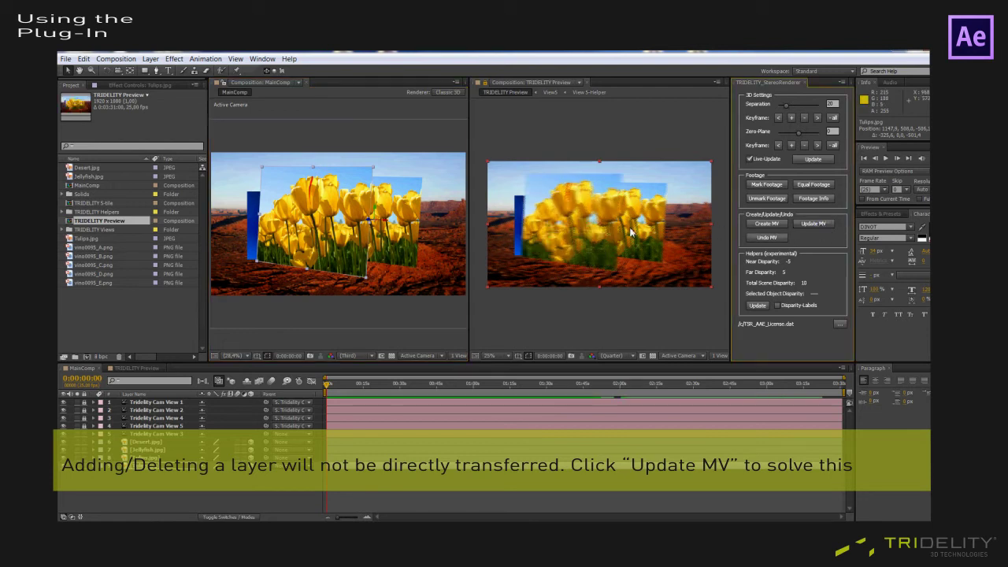
{"action": "left_click", "coordinate": [331, 250]}
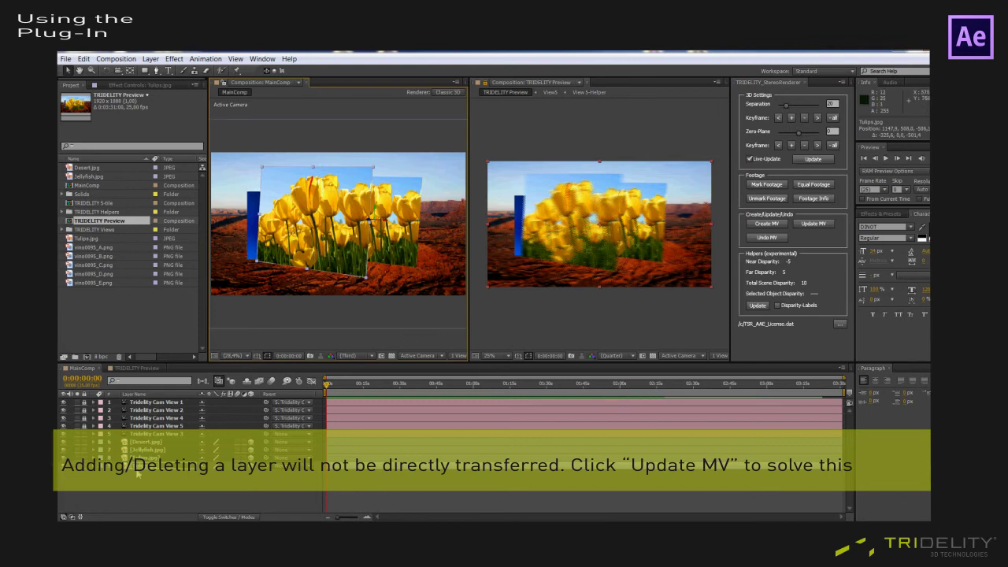
{"action": "key", "text": "Delete"}
{"action": "left_click", "coordinate": [813, 223]}
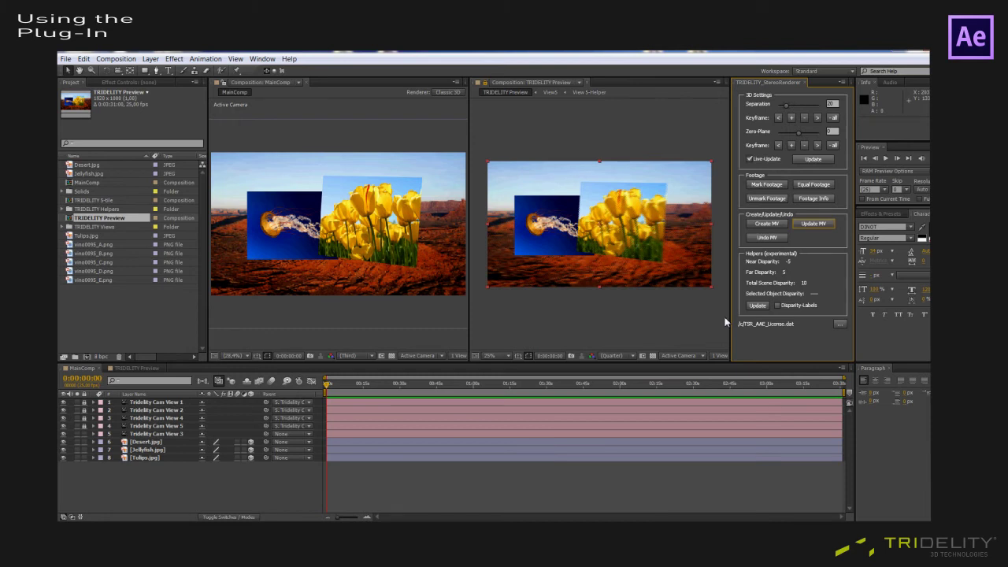
{"action": "left_click", "coordinate": [82, 245]}
{"action": "left_click", "coordinate": [93, 279], "text": "shift"}
Add the vino0095 A–E images to MainComp, Mark Footage them, and verify via Footage Info
{"action": "left_click_drag", "start_coordinate": [93, 279], "coordinate": [170, 489]}
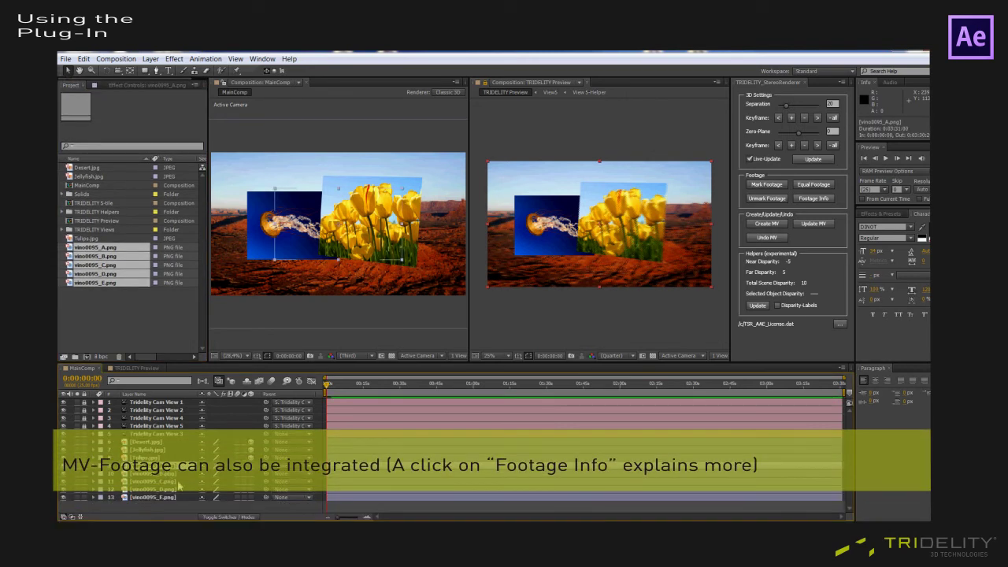
{"action": "left_click", "coordinate": [812, 198]}
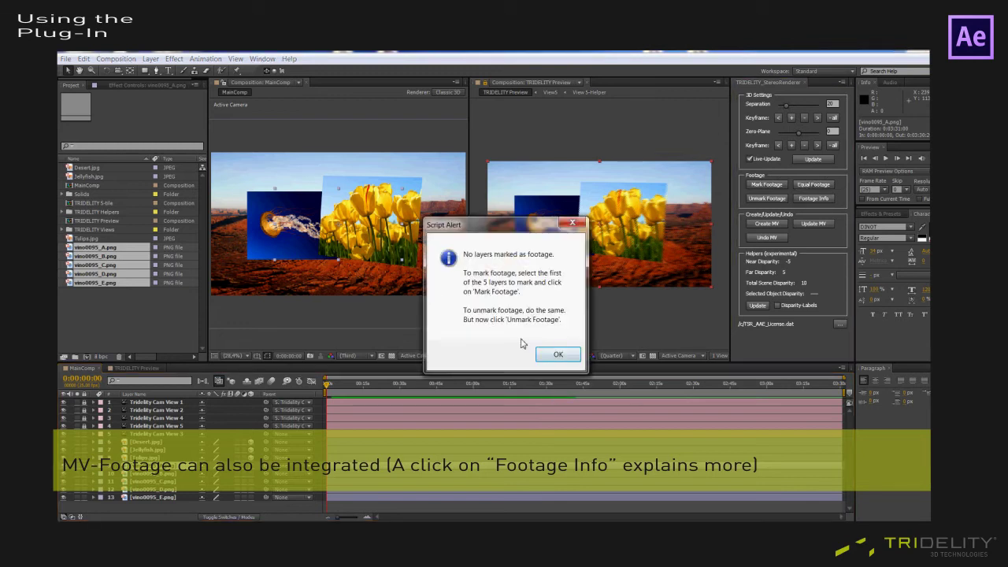
{"action": "left_click", "coordinate": [558, 355]}
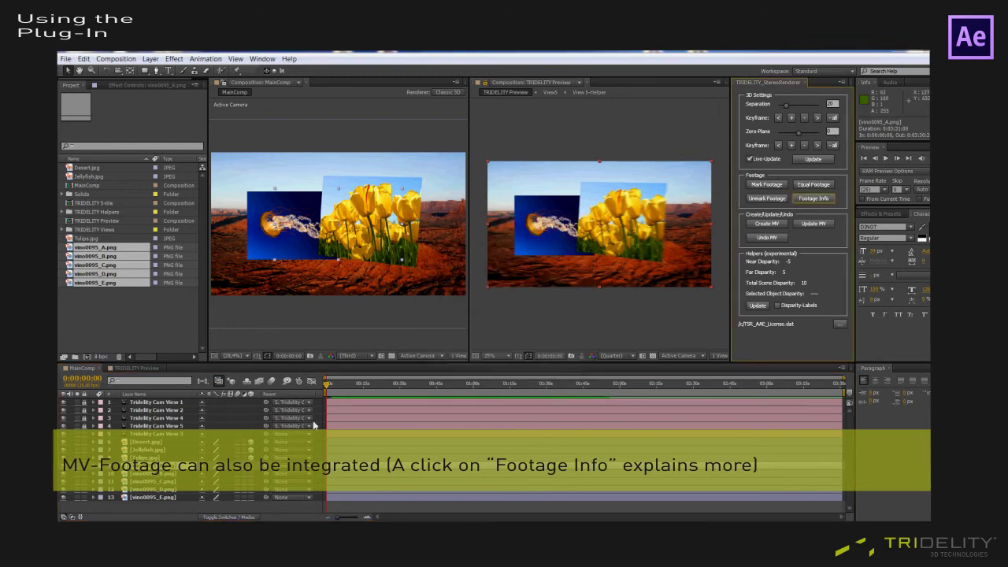
{"action": "left_click", "coordinate": [766, 184]}
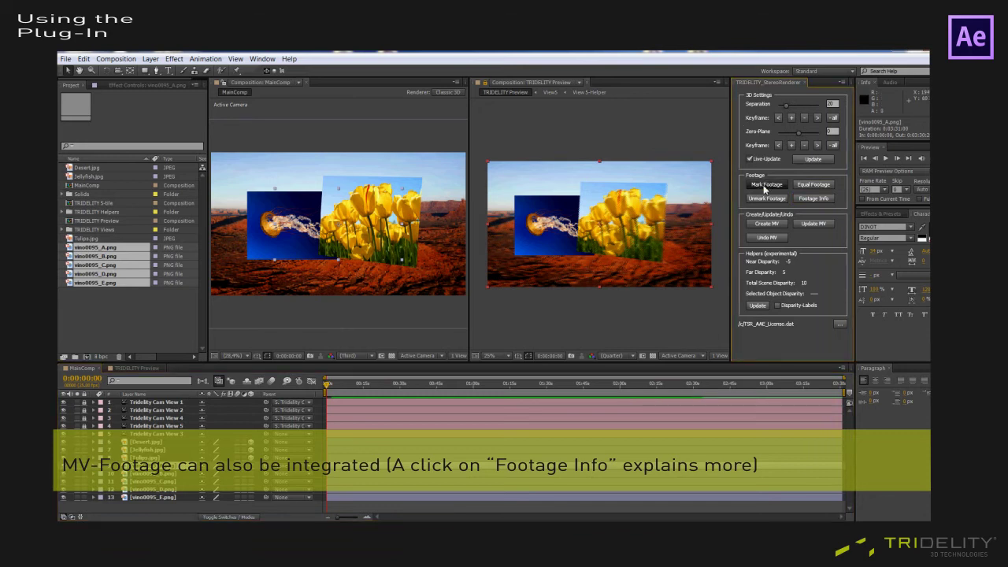
{"action": "left_click", "coordinate": [808, 199]}
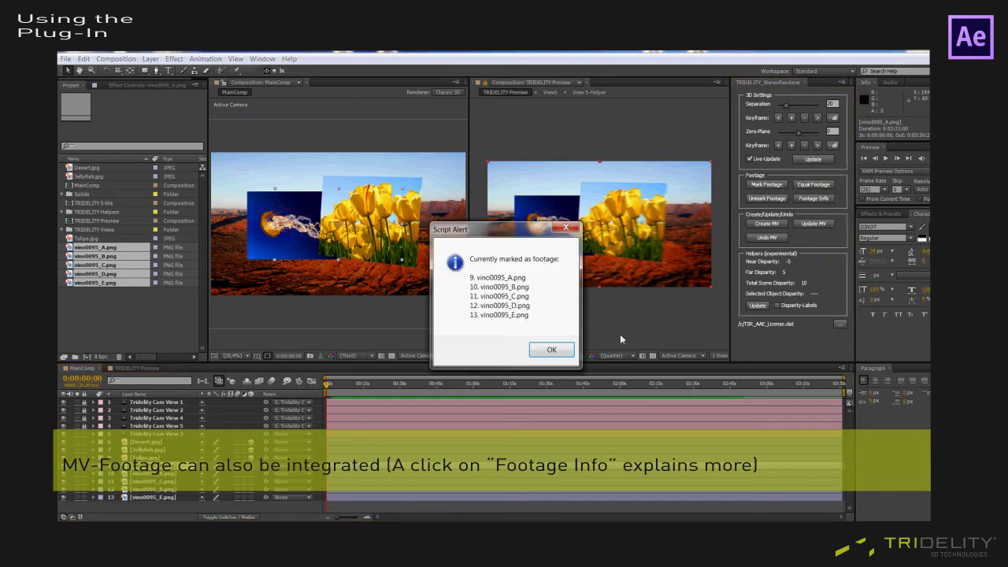
{"action": "left_click", "coordinate": [551, 353]}
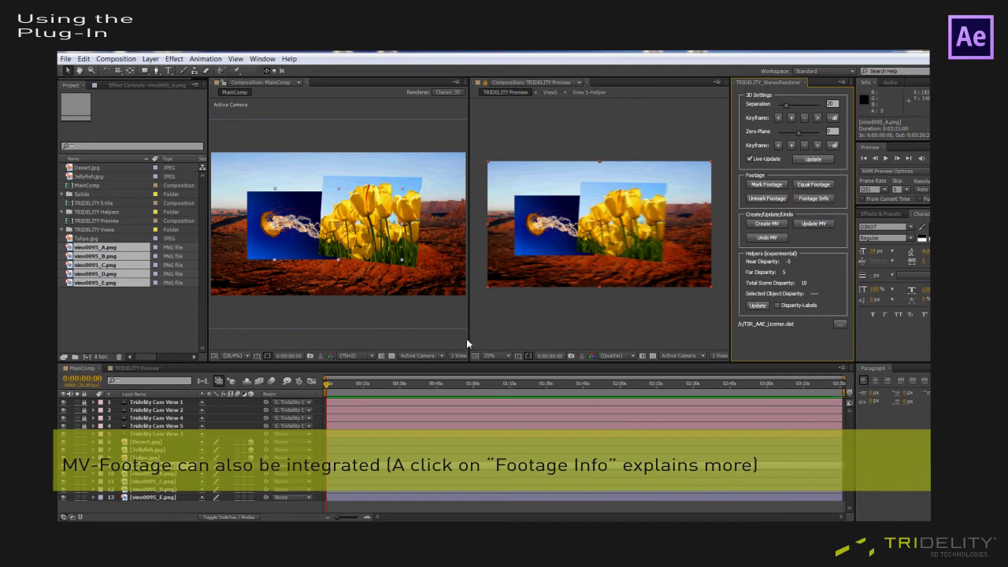
{"action": "left_click", "coordinate": [130, 498]}
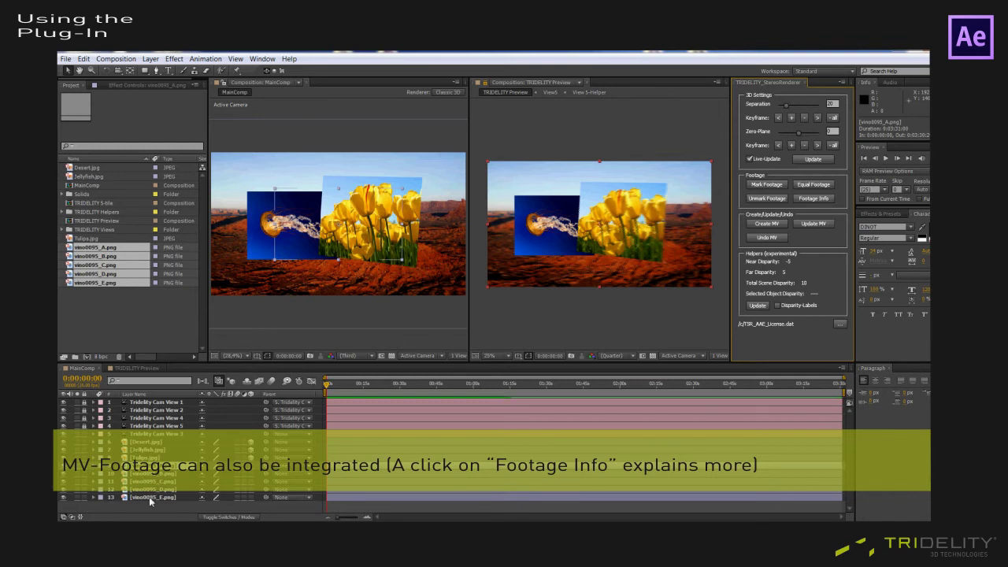
Move the five vino0095 layers toward the camera and run Update MV
{"action": "left_click", "coordinate": [251, 465]}
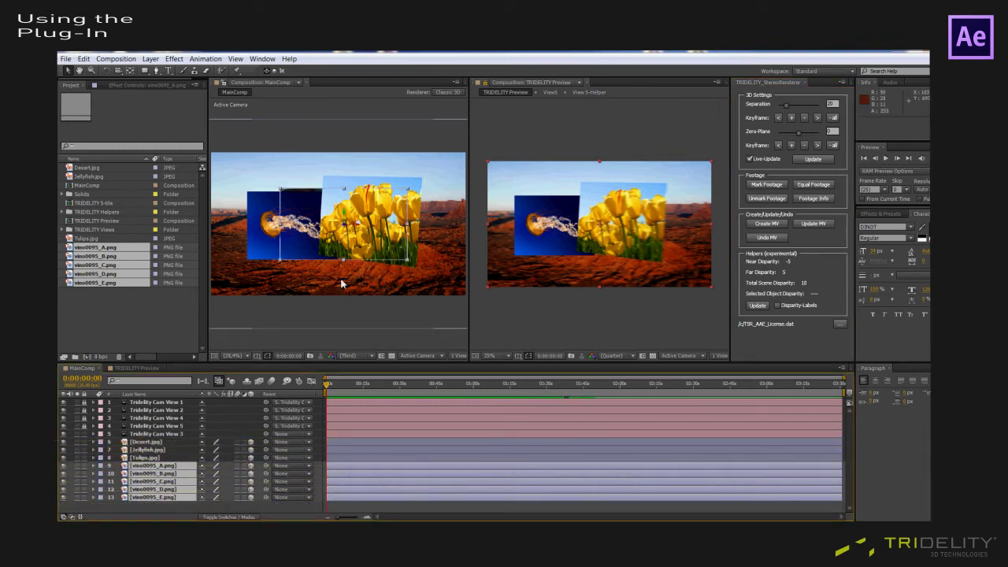
{"action": "left_click_drag", "start_coordinate": [346, 228], "coordinate": [460, 249]}
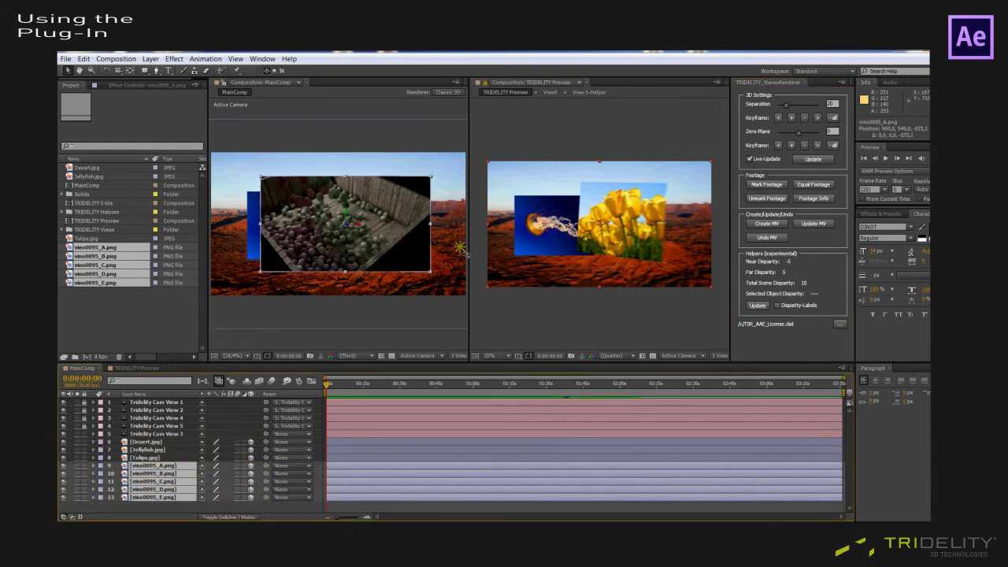
{"action": "left_click", "coordinate": [807, 223]}
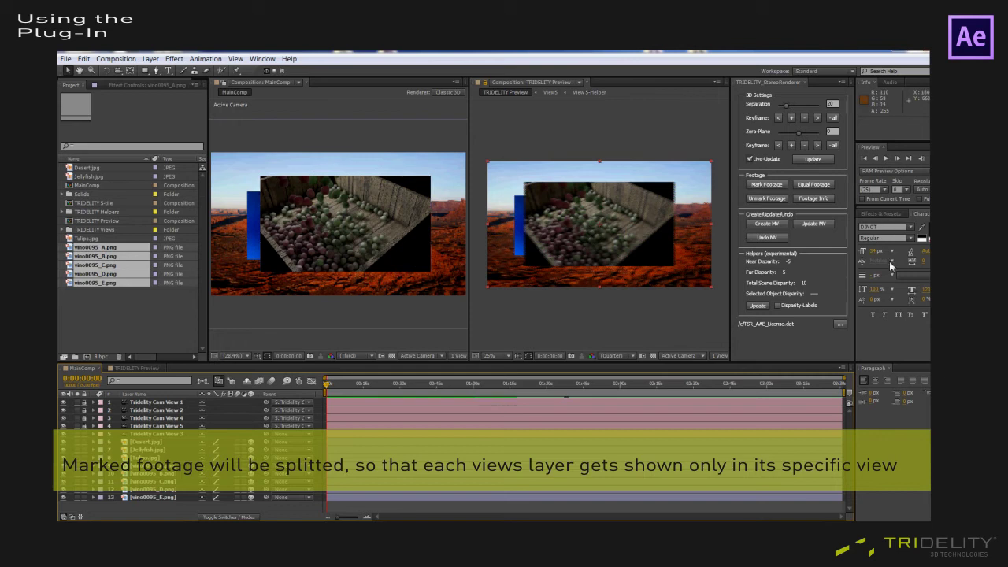
Apply Color Key to the vino0095 footage with black sampled as the Key Color
{"action": "left_click", "coordinate": [888, 214]}
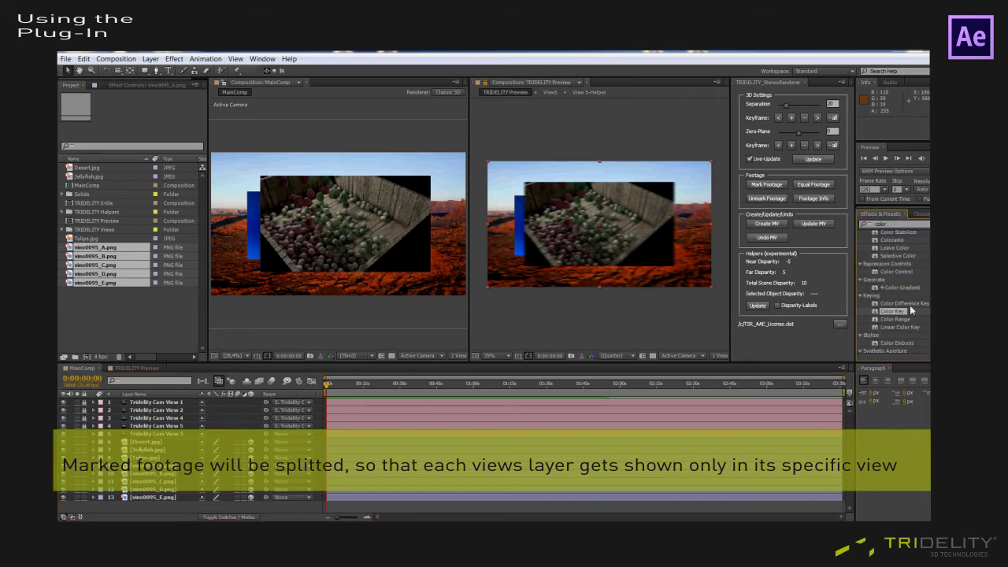
{"action": "left_click_drag", "start_coordinate": [911, 311], "coordinate": [149, 473]}
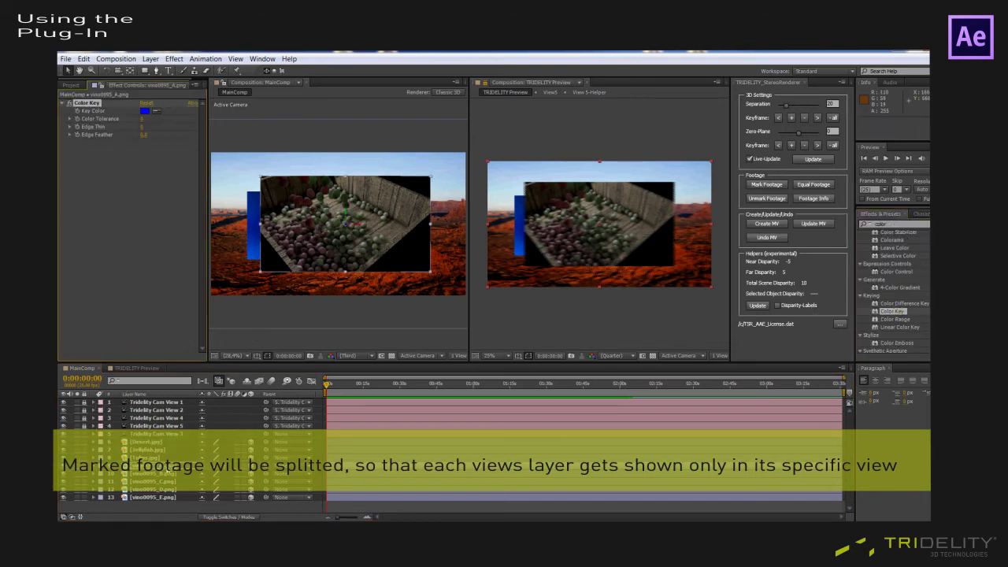
{"action": "left_click", "coordinate": [156, 111]}
{"action": "left_click", "coordinate": [418, 264]}
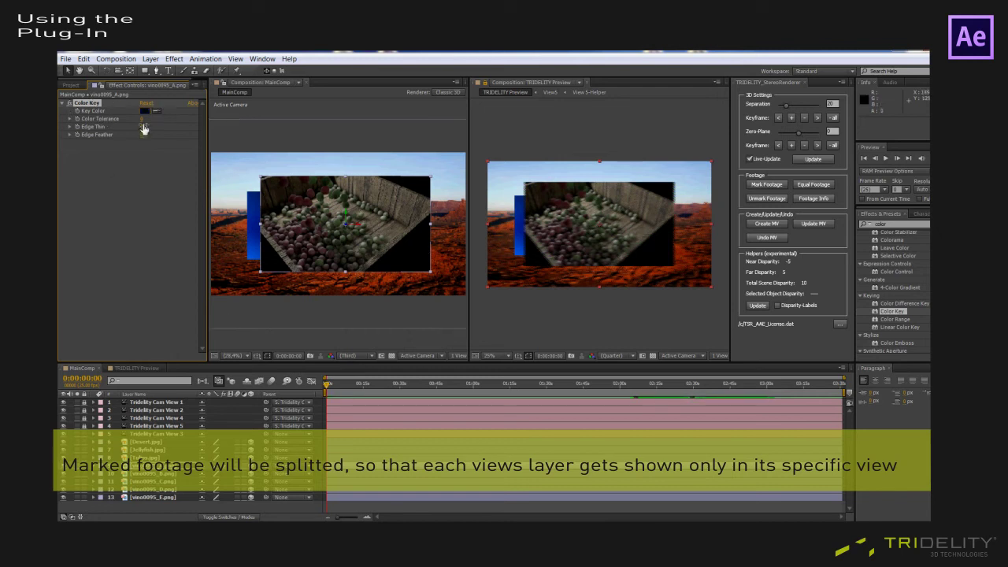
{"action": "left_click", "coordinate": [65, 481]}
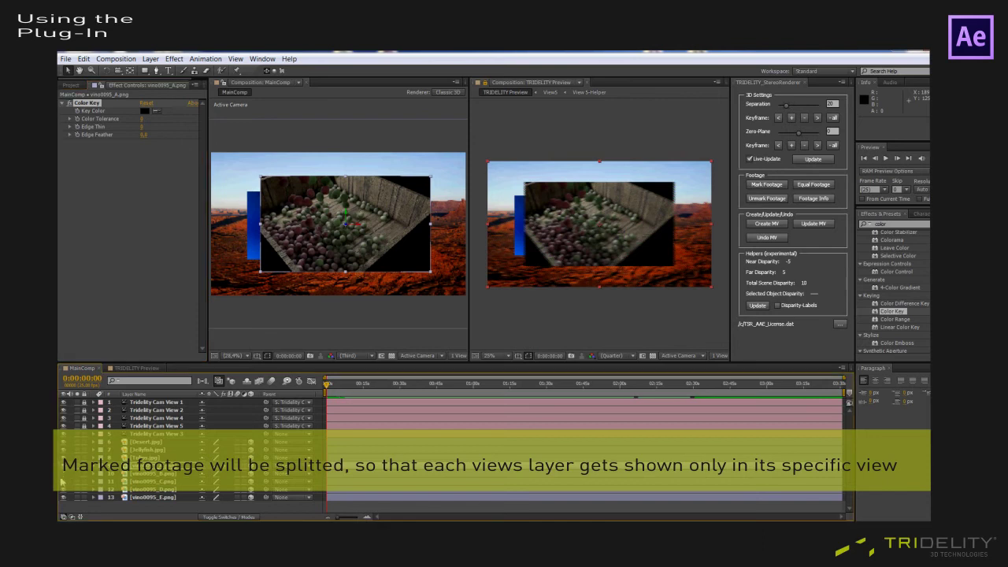
{"action": "left_click", "coordinate": [64, 497]}
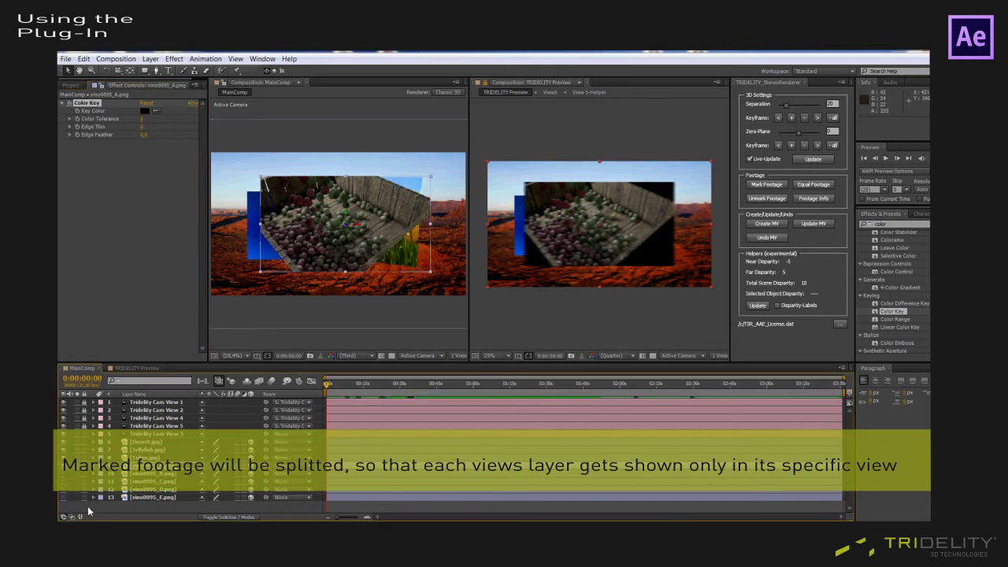
{"action": "left_click", "coordinate": [63, 496]}
{"action": "left_click", "coordinate": [63, 489]}
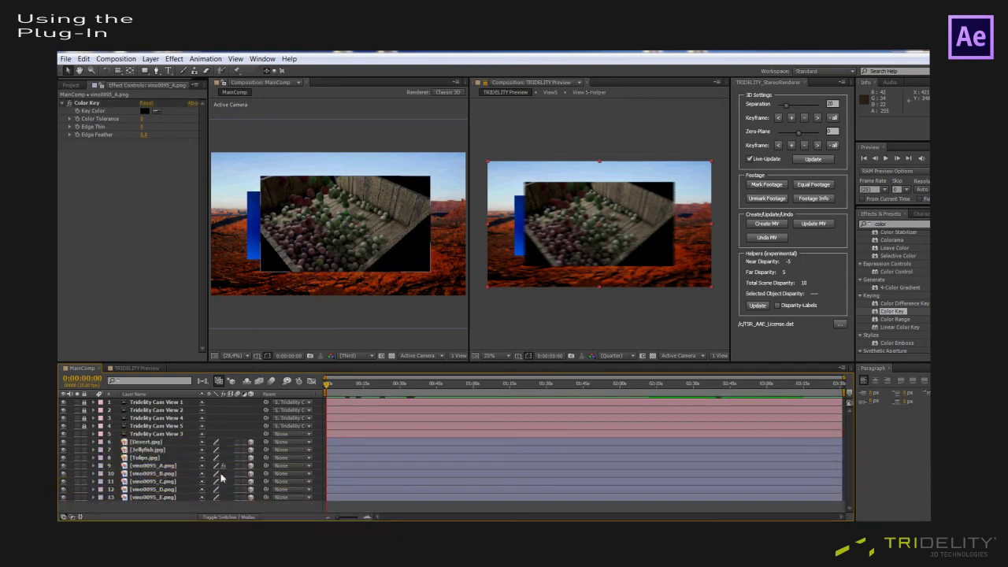
{"action": "left_click", "coordinate": [139, 466]}
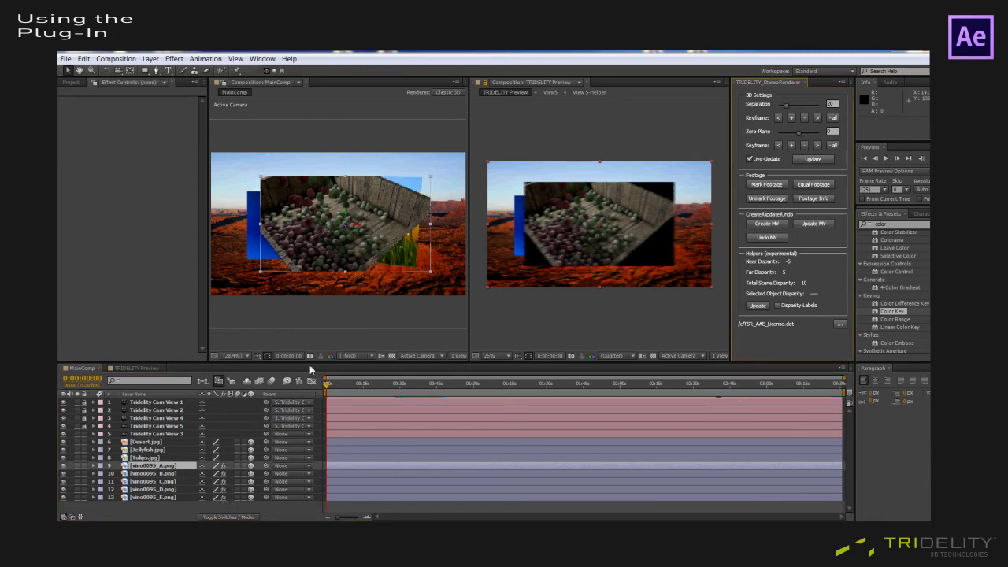
Run Update MV, then drag vino0095_A left in MainComp to reveal the tulips
{"action": "left_click", "coordinate": [824, 227]}
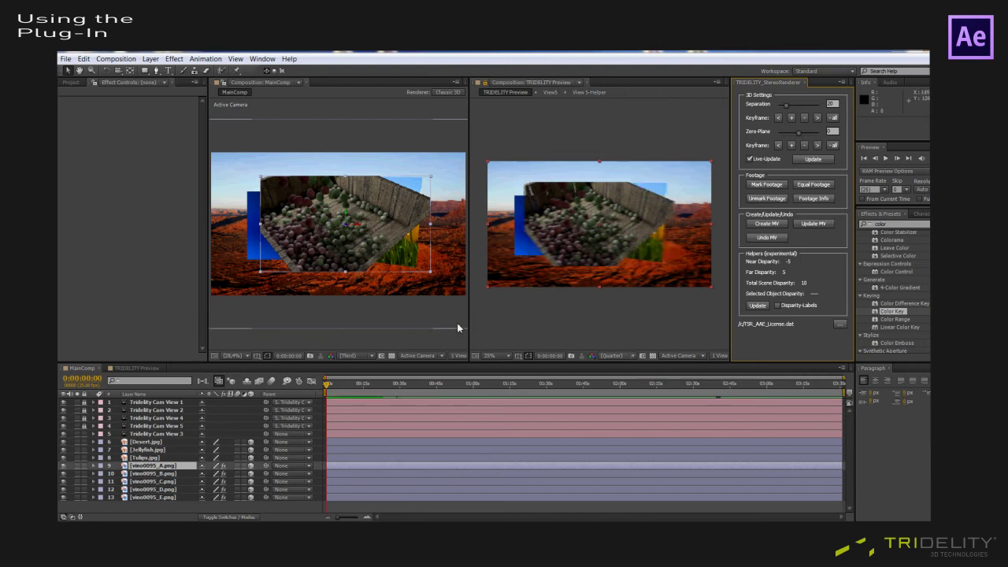
{"action": "left_click", "coordinate": [135, 465]}
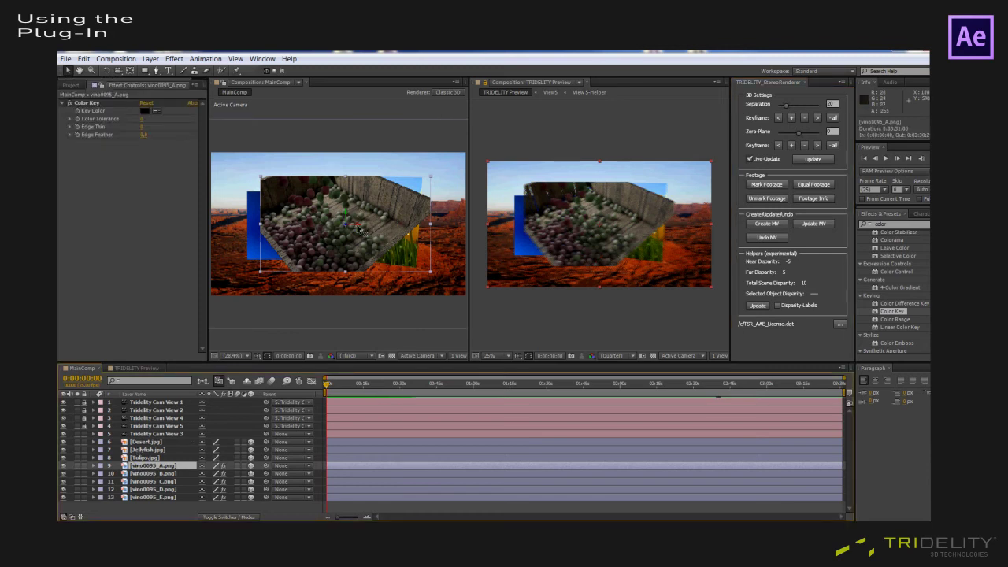
{"action": "left_click_drag", "start_coordinate": [361, 230], "coordinate": [314, 228]}
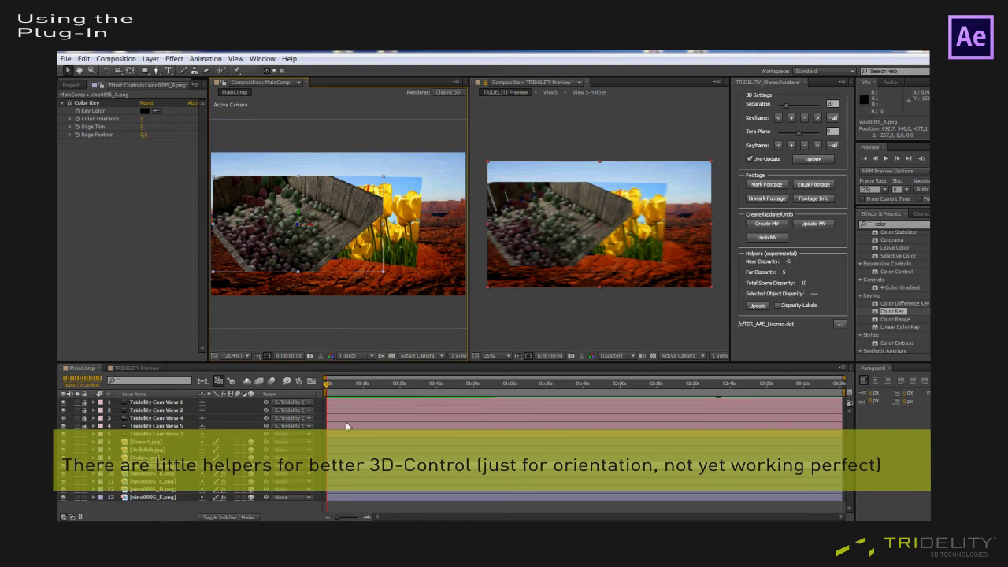
Raise separation to 73, set it back to 20, enable Disparity-Labels and check Footage Info
{"action": "left_click", "coordinate": [807, 107]}
{"action": "left_click", "coordinate": [812, 224]}
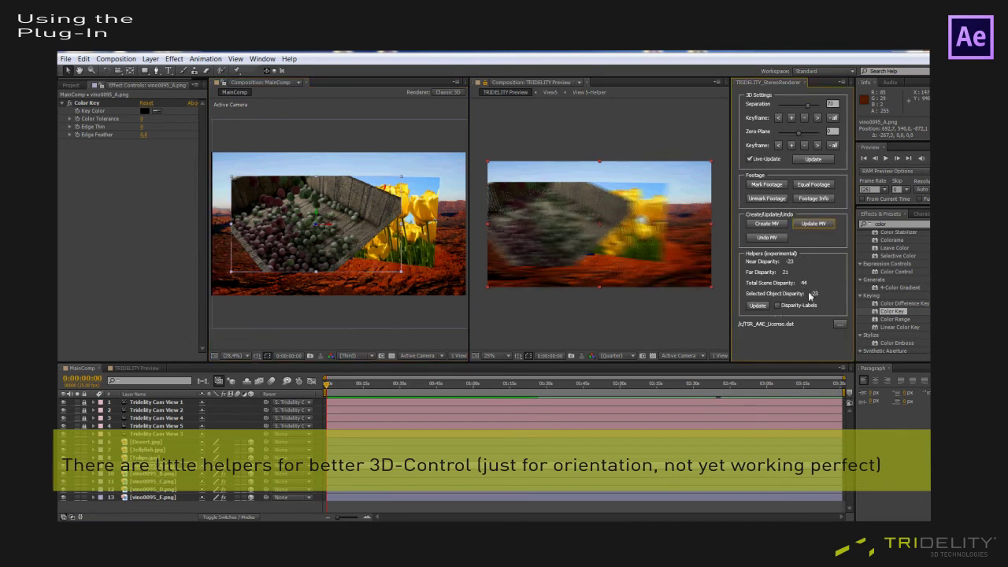
{"action": "left_click", "coordinate": [805, 104]}
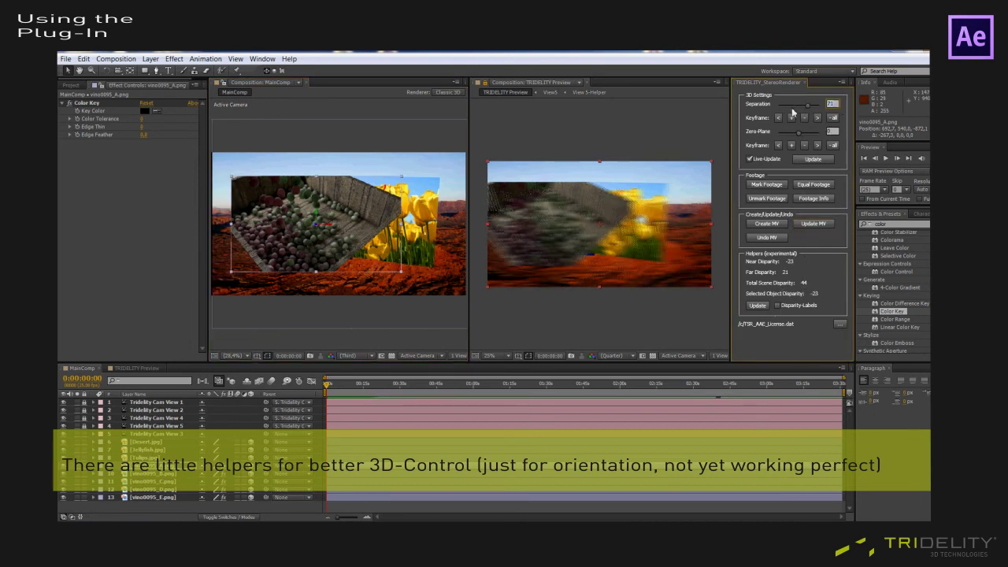
{"action": "type", "text": "20"}
{"action": "key", "text": "Return"}
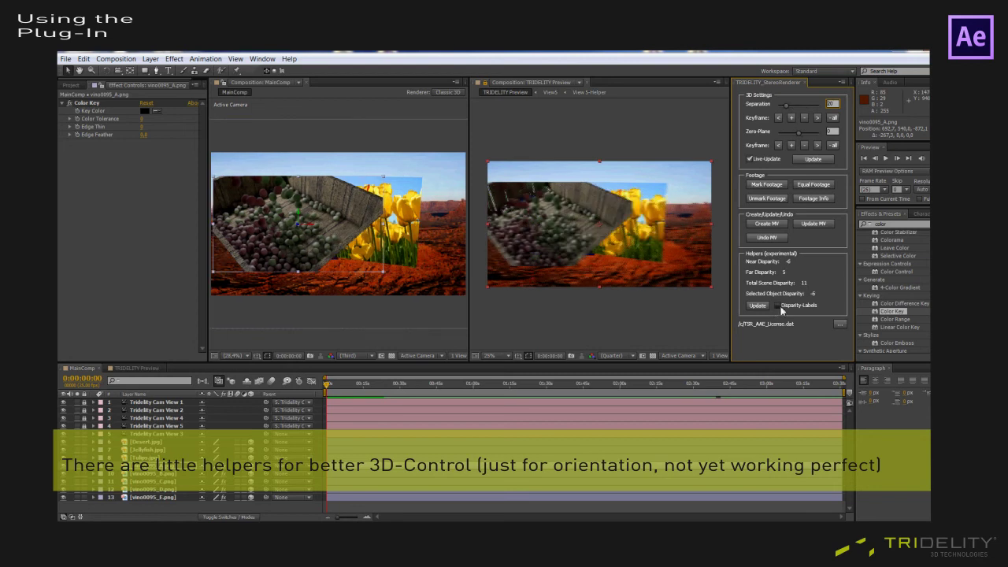
{"action": "left_click", "coordinate": [777, 304]}
{"action": "type", "text": "30"}
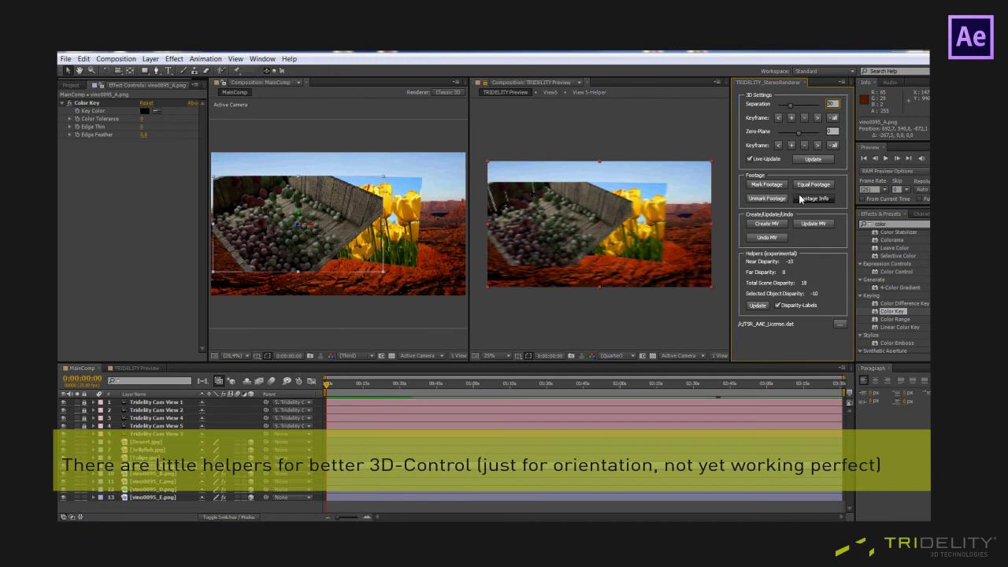
{"action": "left_click", "coordinate": [800, 199]}
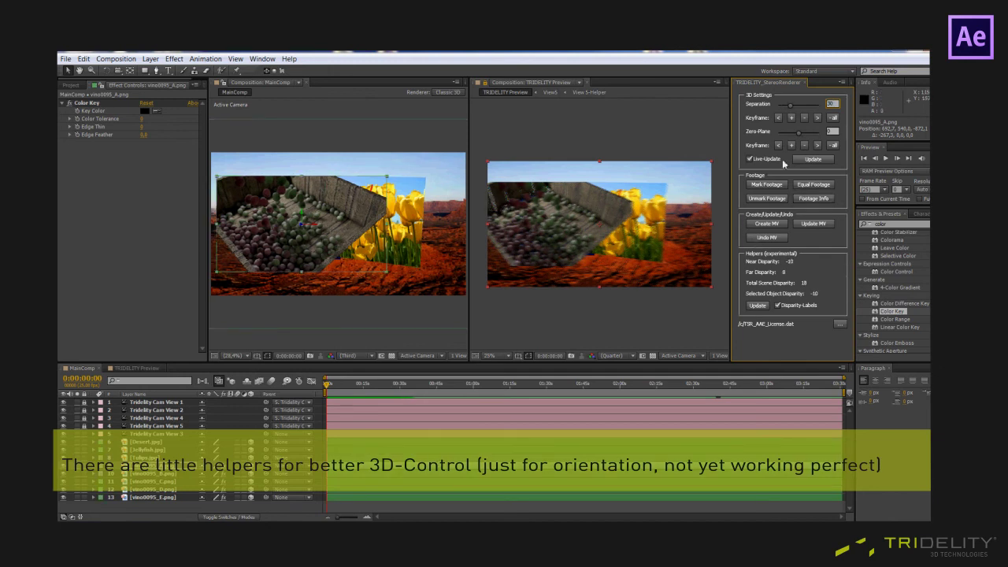
{"action": "left_click_drag", "start_coordinate": [809, 107], "coordinate": [802, 106]}
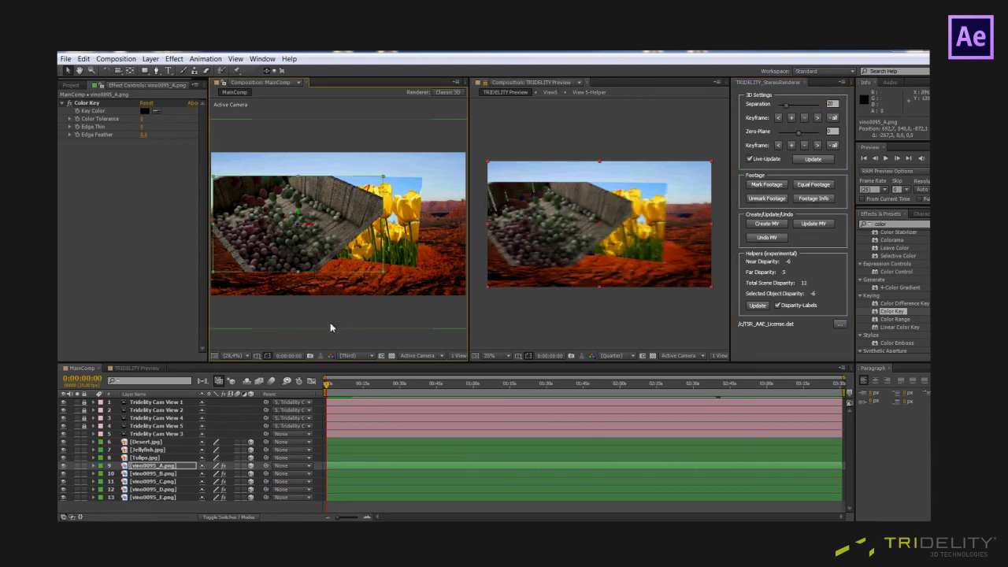
Rotate the Tulips.jpg layer around its Y axis using its Transform Y Rotation
{"action": "left_click", "coordinate": [144, 457]}
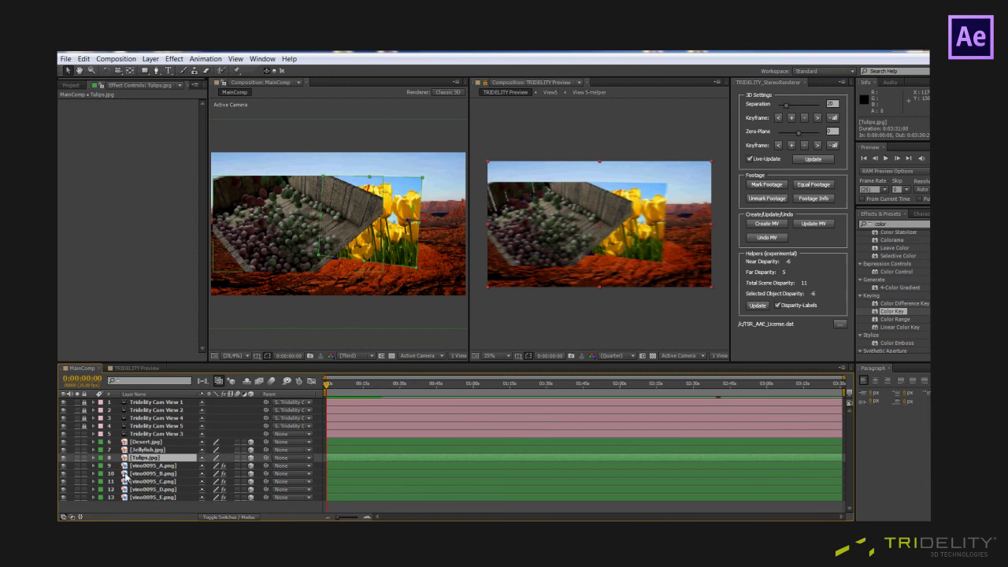
{"action": "left_click", "coordinate": [93, 458]}
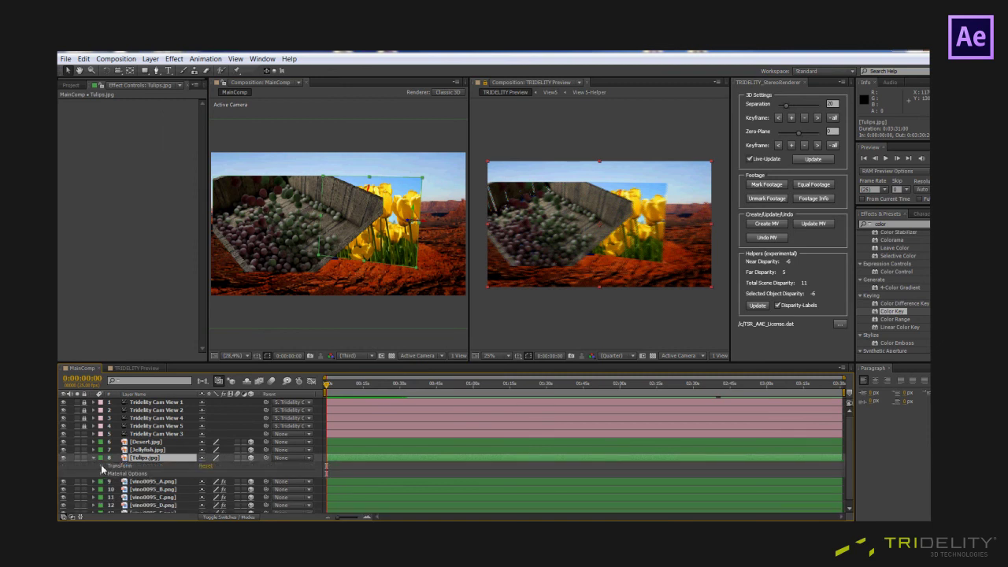
{"action": "left_click", "coordinate": [99, 470]}
{"action": "left_click_drag", "start_coordinate": [848, 475], "coordinate": [883, 494]}
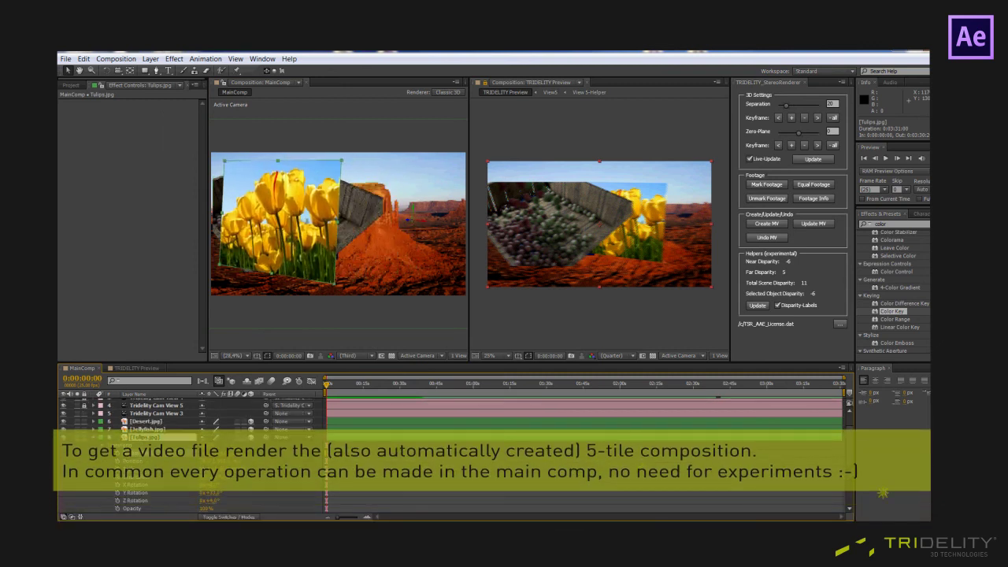
Update the disparity helpers (near -22, total 27) and rebuild the multiview stereo preview
{"action": "left_click", "coordinate": [757, 305]}
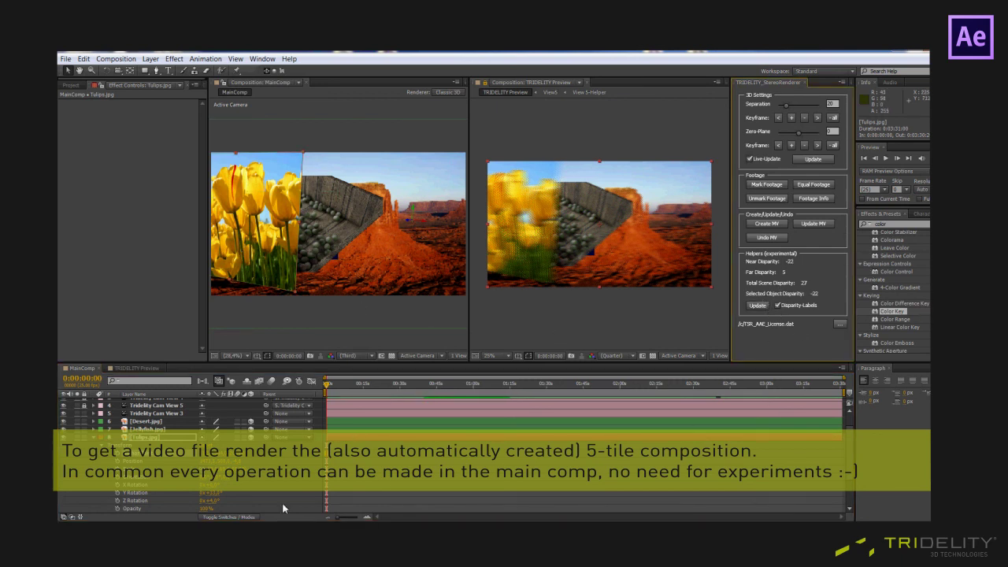
{"action": "left_click", "coordinate": [283, 313]}
{"action": "left_click", "coordinate": [277, 233]}
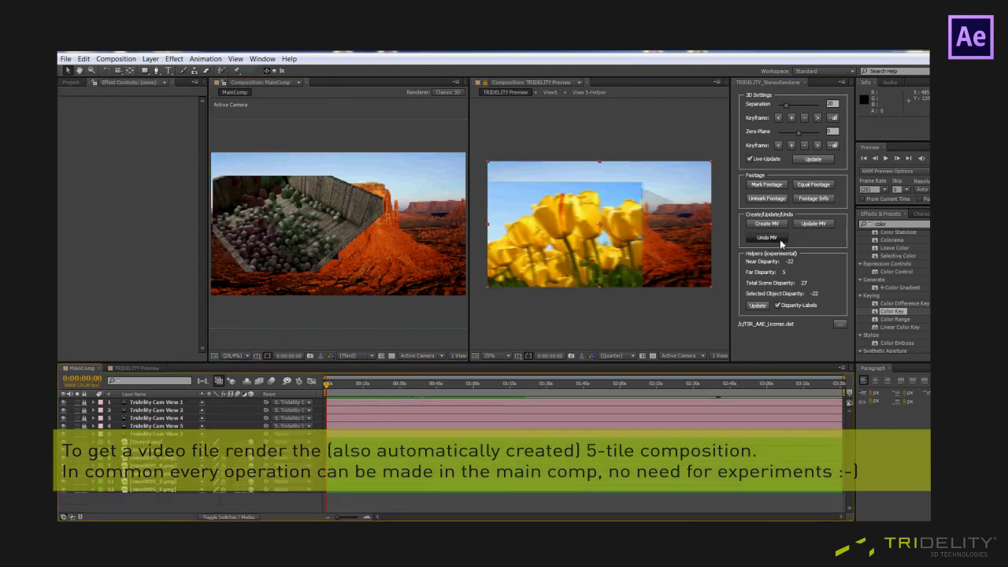
{"action": "left_click", "coordinate": [814, 224]}
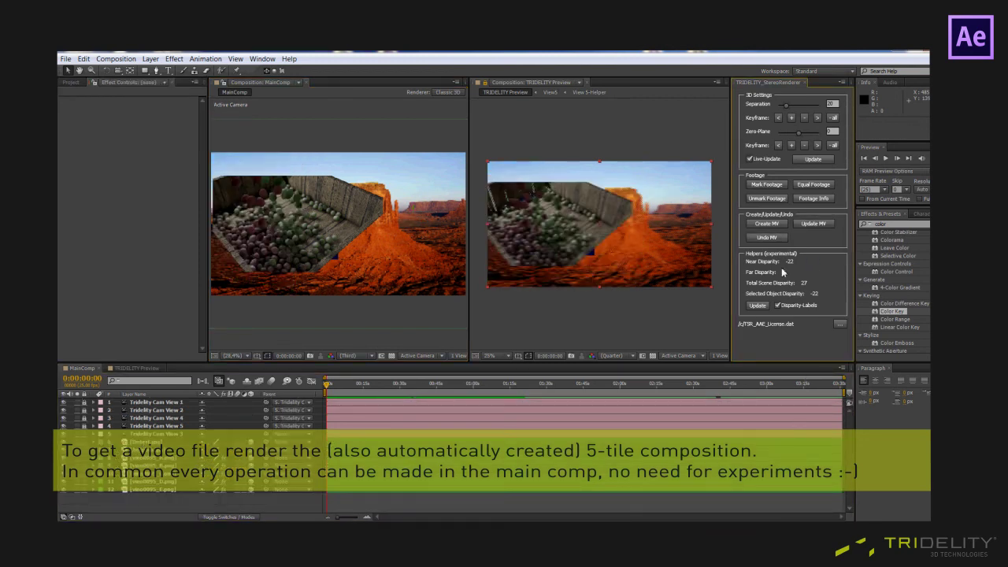